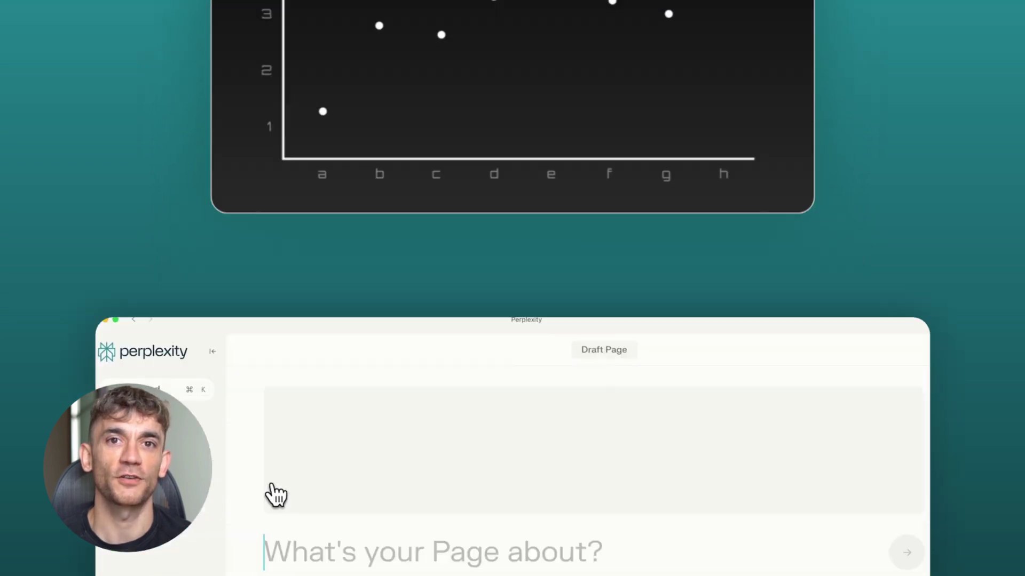
Begin describing the new Page's topic as 'History of Str…' in the Page field.
{"action": "type", "text": "History of Str"}
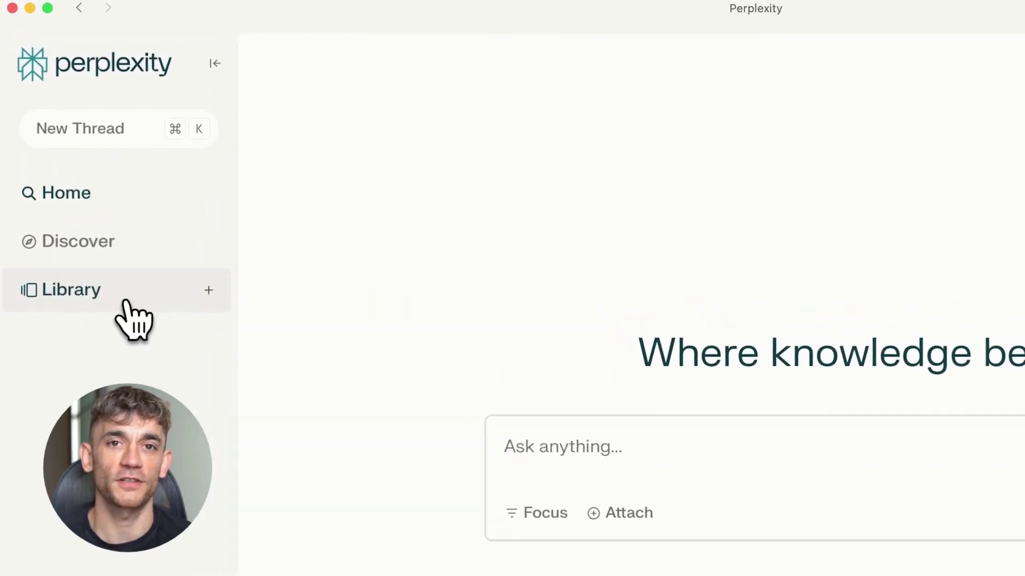
Set the turquoise lake photo as media for the hidden-gems hiking trails section.
{"action": "left_click", "coordinate": [208, 291]}
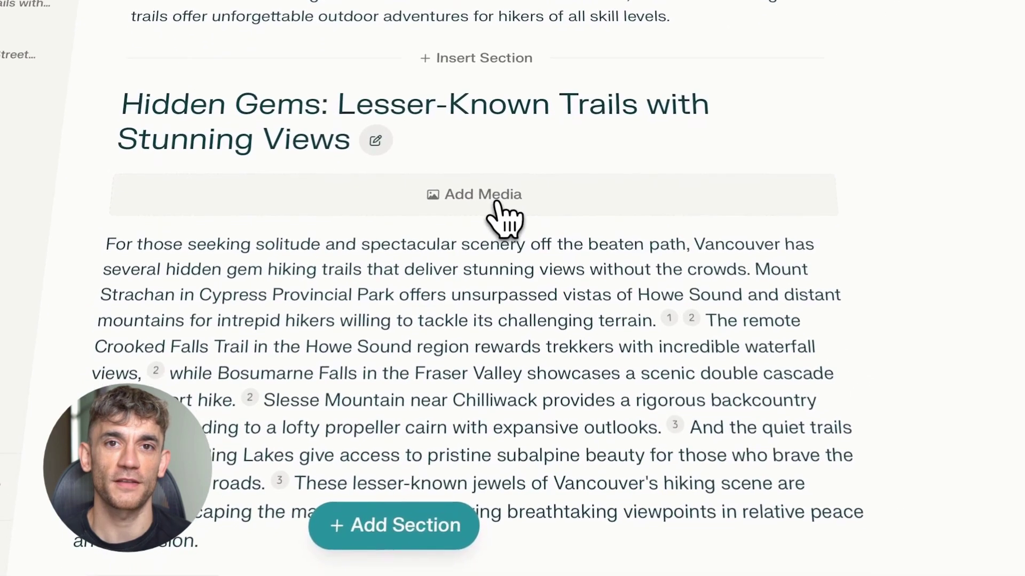
{"action": "left_click", "coordinate": [492, 213]}
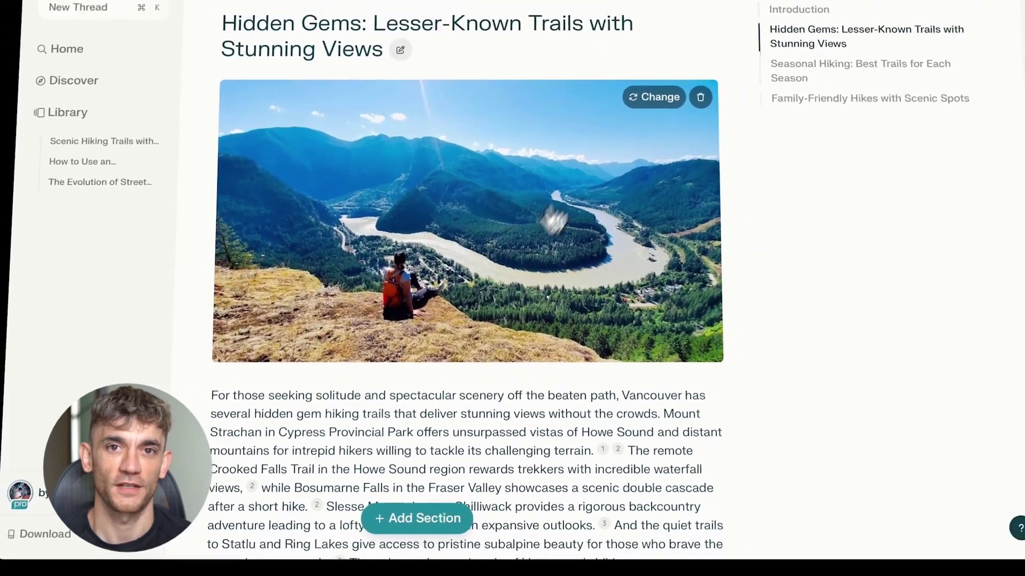
{"action": "left_click", "coordinate": [643, 131]}
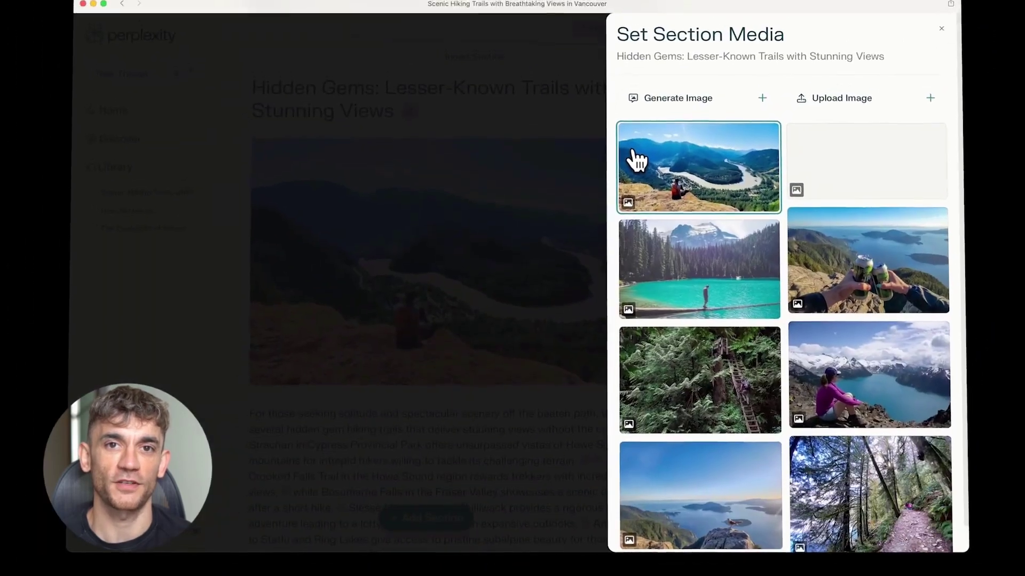
{"action": "left_click", "coordinate": [687, 289]}
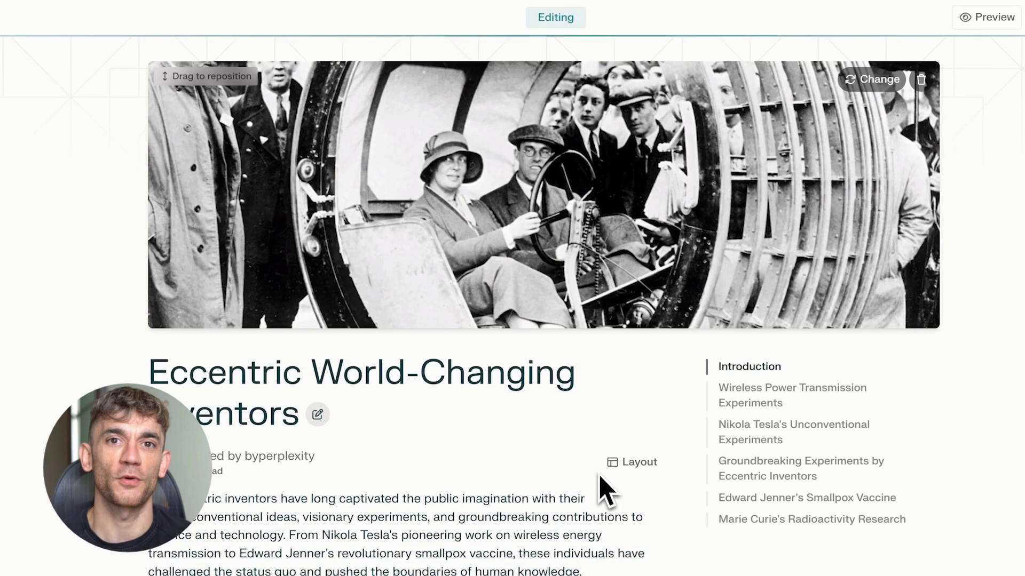
Have the Optimizing Brew Time paragraph rewritten, then start a new Page.
{"action": "scroll", "coordinate": [600, 487], "scroll_direction": "down", "scroll_amount": 3}
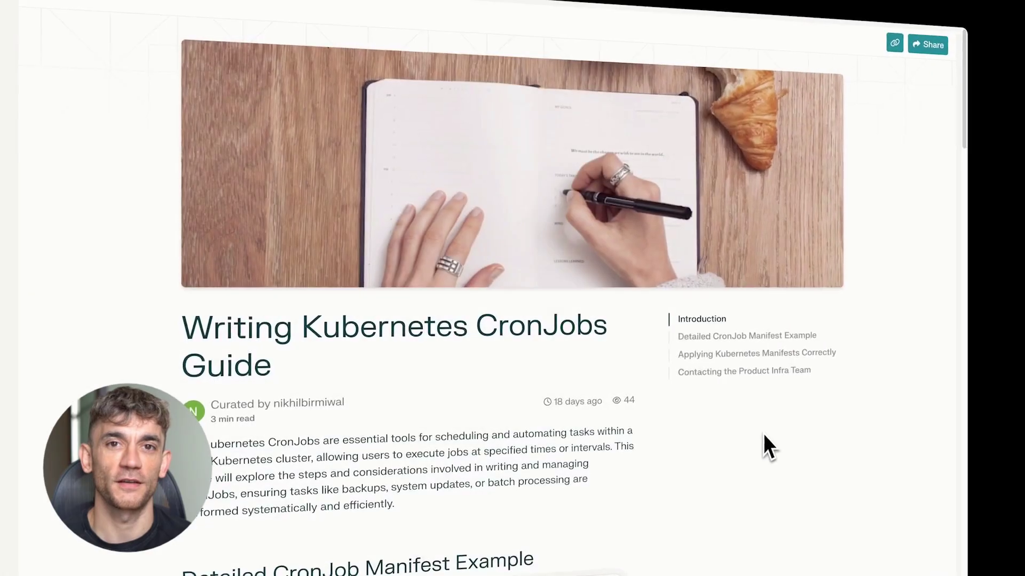
{"action": "scroll", "coordinate": [765, 434], "scroll_direction": "down", "scroll_amount": 3}
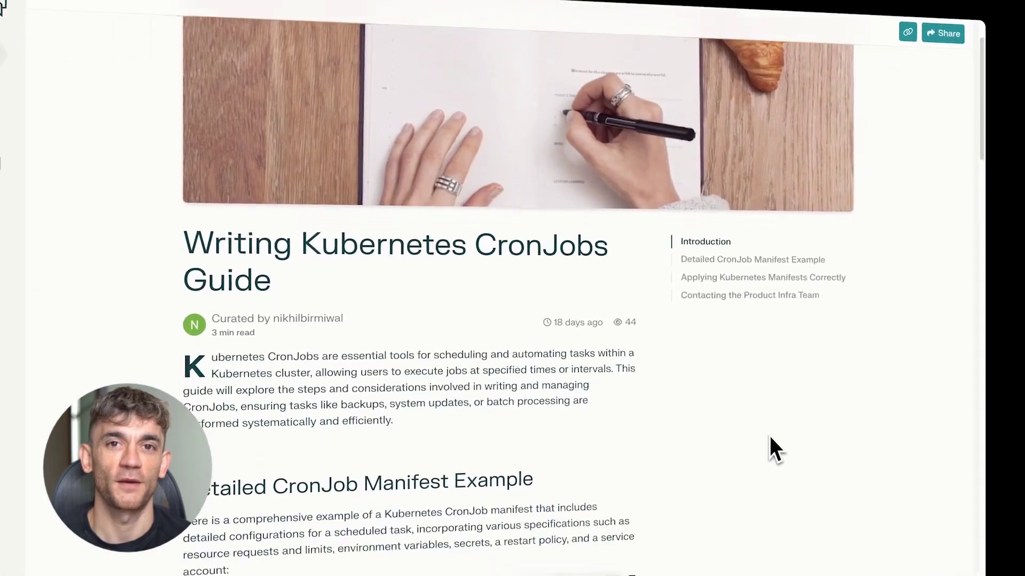
{"action": "scroll", "coordinate": [771, 437], "scroll_direction": "down", "scroll_amount": 3}
{"action": "scroll", "coordinate": [775, 439], "scroll_direction": "down", "scroll_amount": 3}
{"action": "scroll", "coordinate": [778, 441], "scroll_direction": "down", "scroll_amount": 2}
{"action": "scroll", "coordinate": [787, 451], "scroll_direction": "down", "scroll_amount": 3}
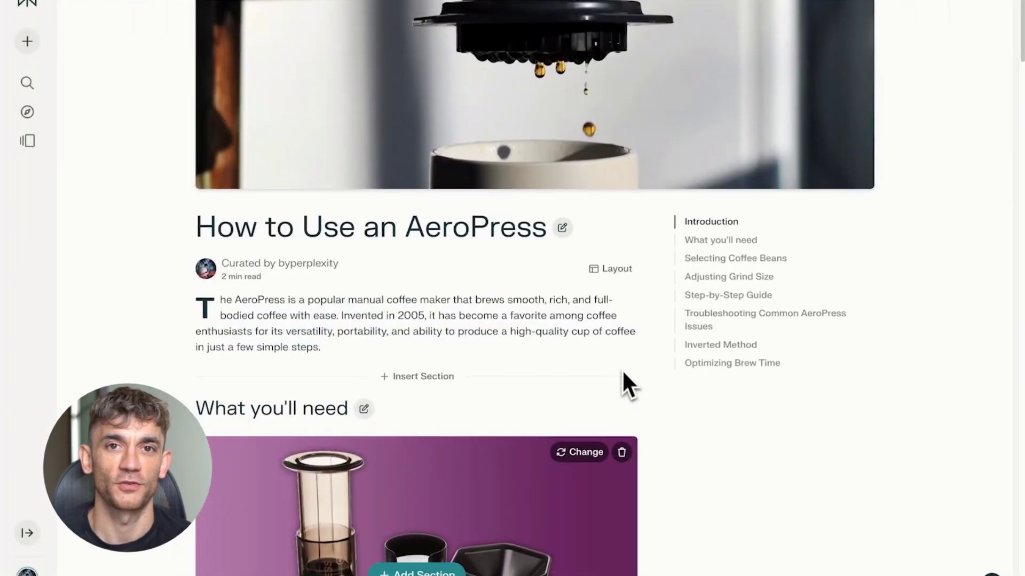
{"action": "scroll", "coordinate": [623, 373], "scroll_direction": "down", "scroll_amount": 2}
{"action": "scroll", "coordinate": [622, 369], "scroll_direction": "down", "scroll_amount": 2}
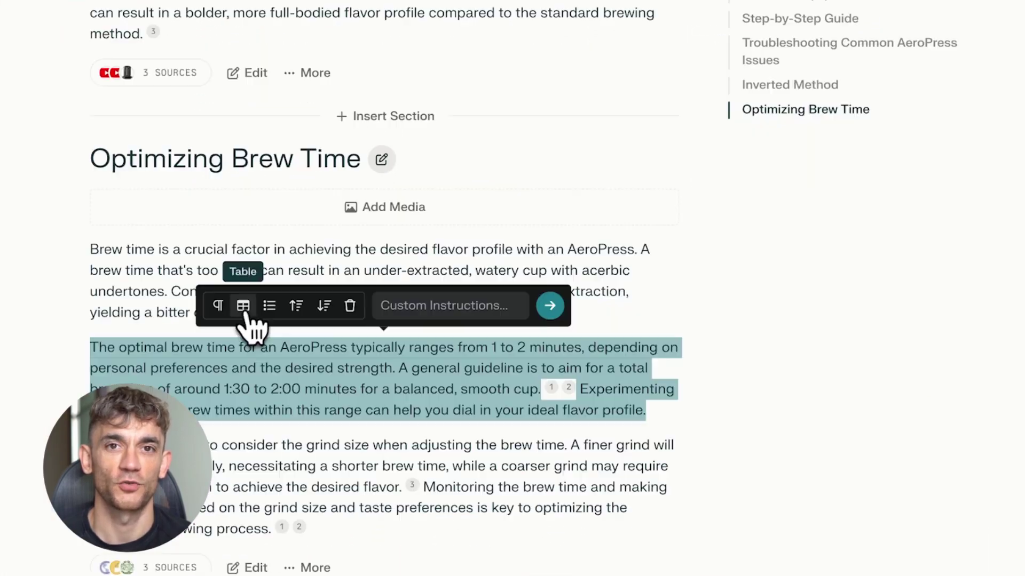
{"action": "left_click", "coordinate": [245, 307]}
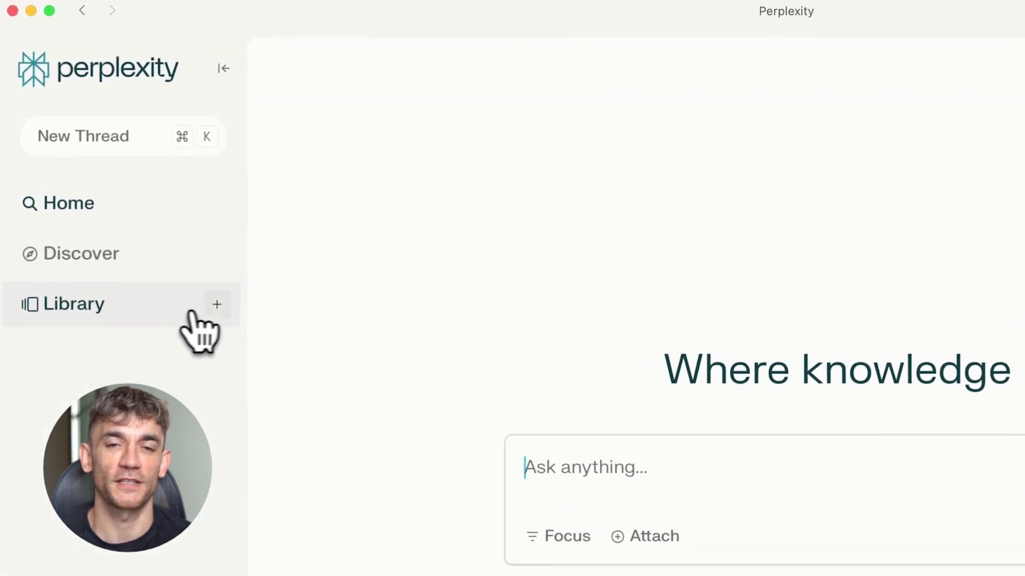
{"action": "left_click", "coordinate": [217, 306]}
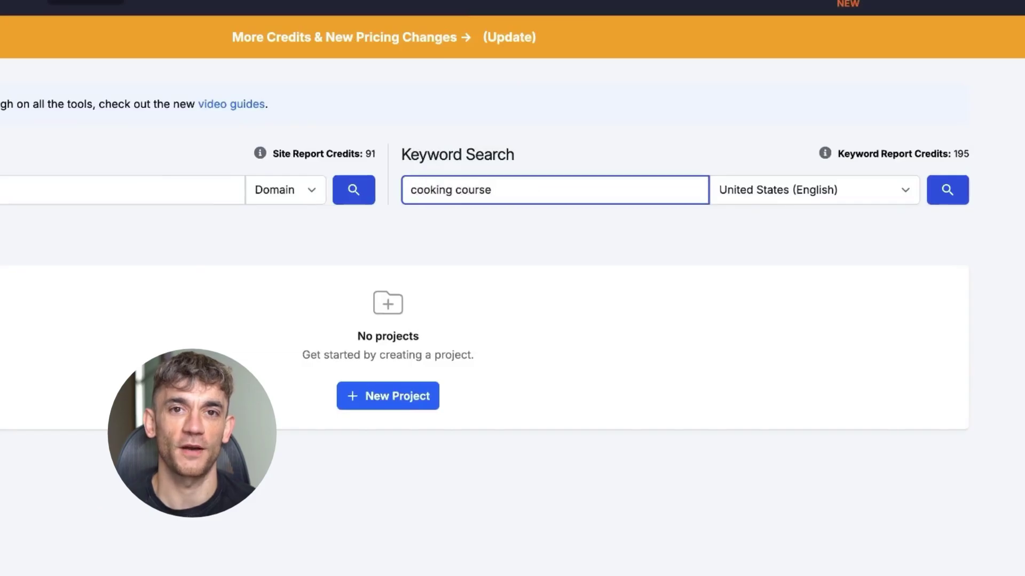
Search 'cooking course' and highlight the easy phrase-match keywords in the results table.
{"action": "key", "text": "Return"}
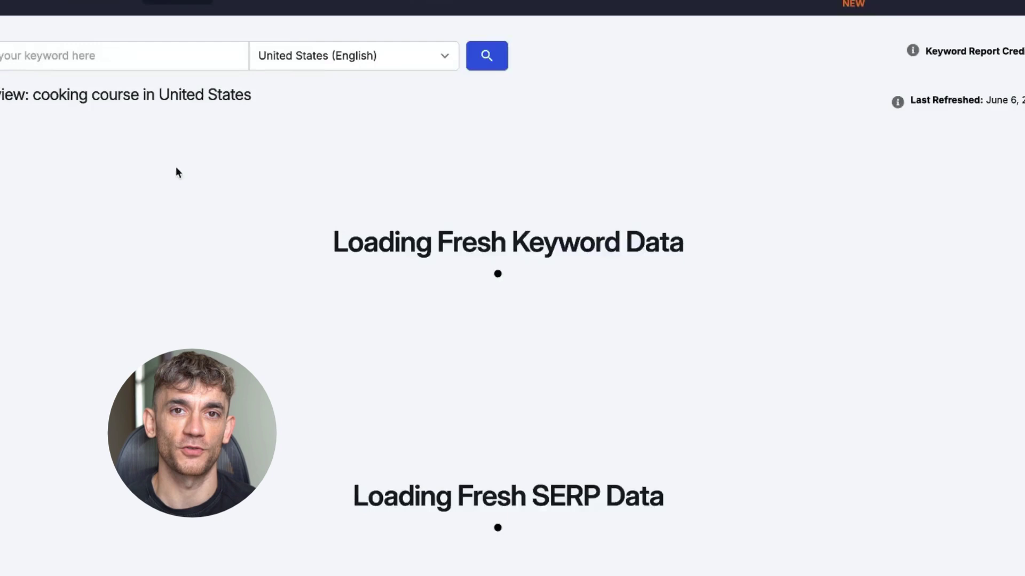
{"action": "scroll", "coordinate": [267, 155], "scroll_direction": "down", "scroll_amount": 5}
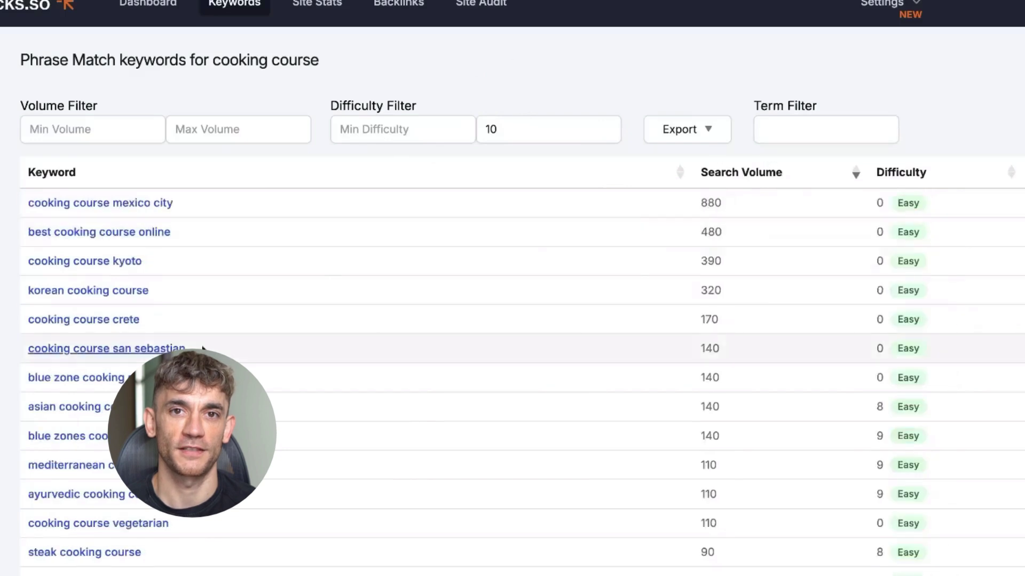
{"action": "mouse_move", "coordinate": [20, 228]}
{"action": "left_mouse_down"}
{"action": "mouse_move", "coordinate": [171, 299]}
{"action": "mouse_move", "coordinate": [270, 311]}
{"action": "left_mouse_up"}
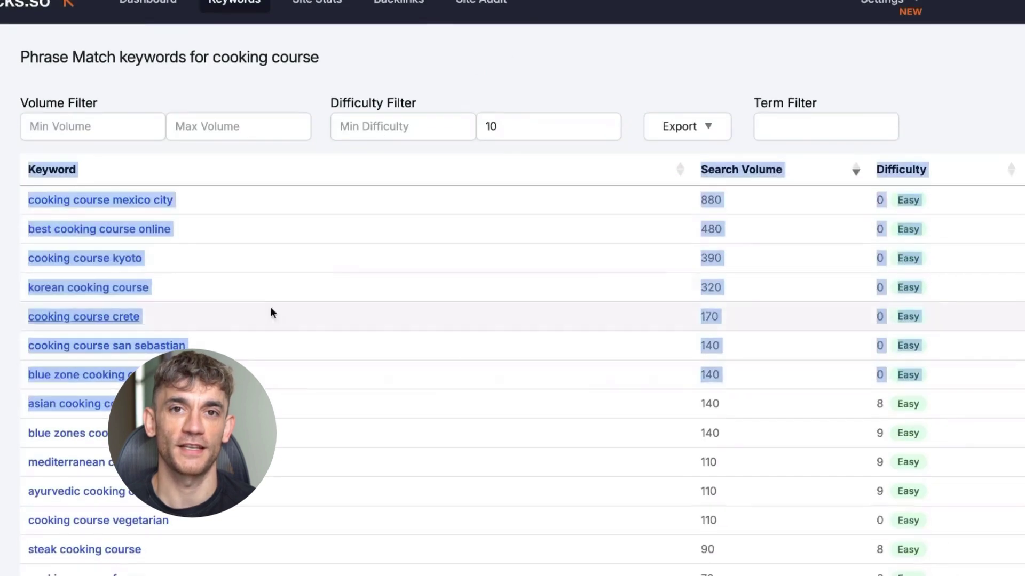
{"action": "left_click", "coordinate": [3, 251]}
{"action": "left_click_drag", "start_coordinate": [21, 157], "coordinate": [79, 228]}
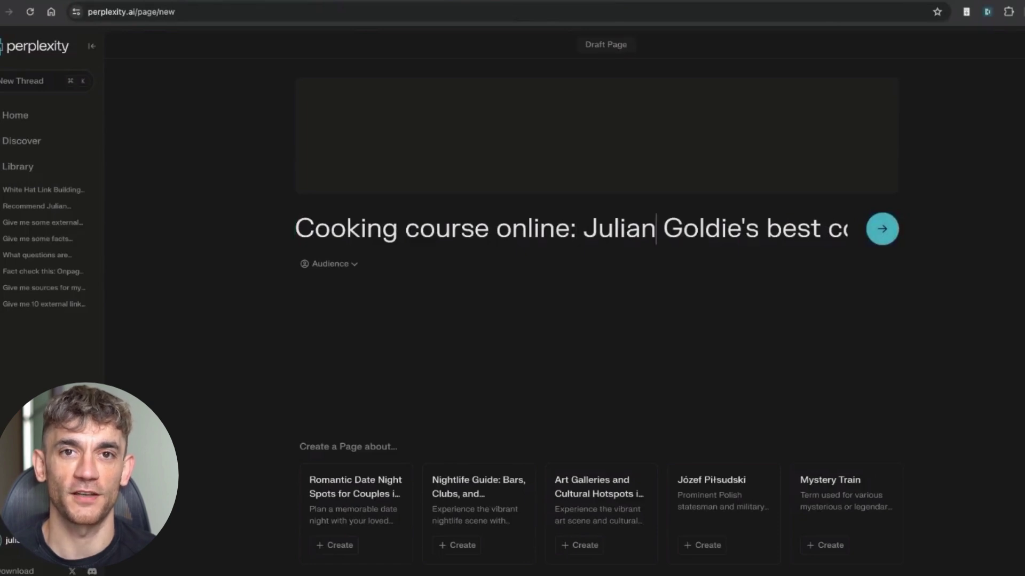
Complete the masterchef 'best cooking course online' prompt, generate the Page, and review its sections.
{"action": "key", "text": "ctrl+a"}
{"action": "key", "text": "Right"}
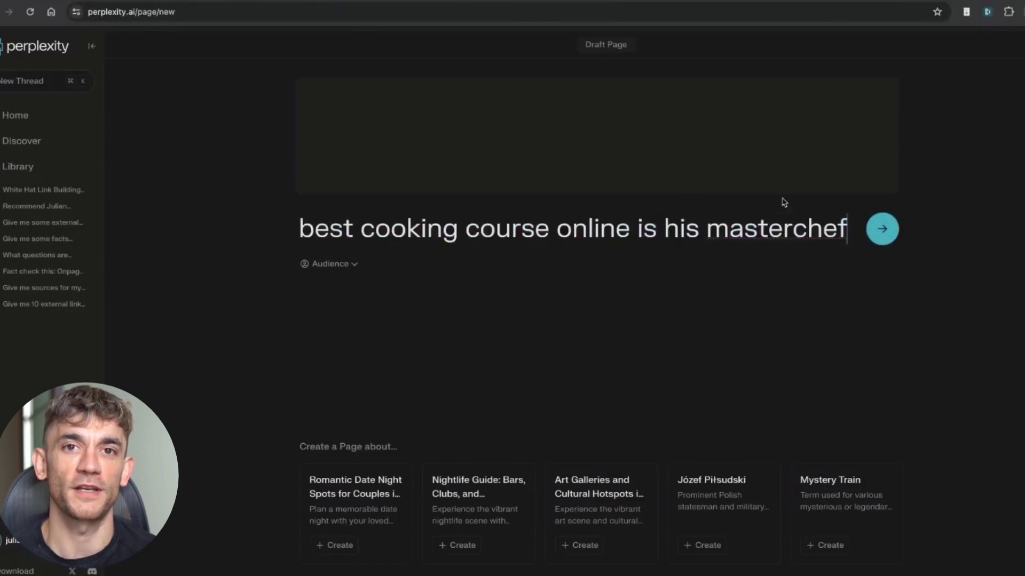
{"action": "type", "text": "s."}
{"action": "key", "text": "Return"}
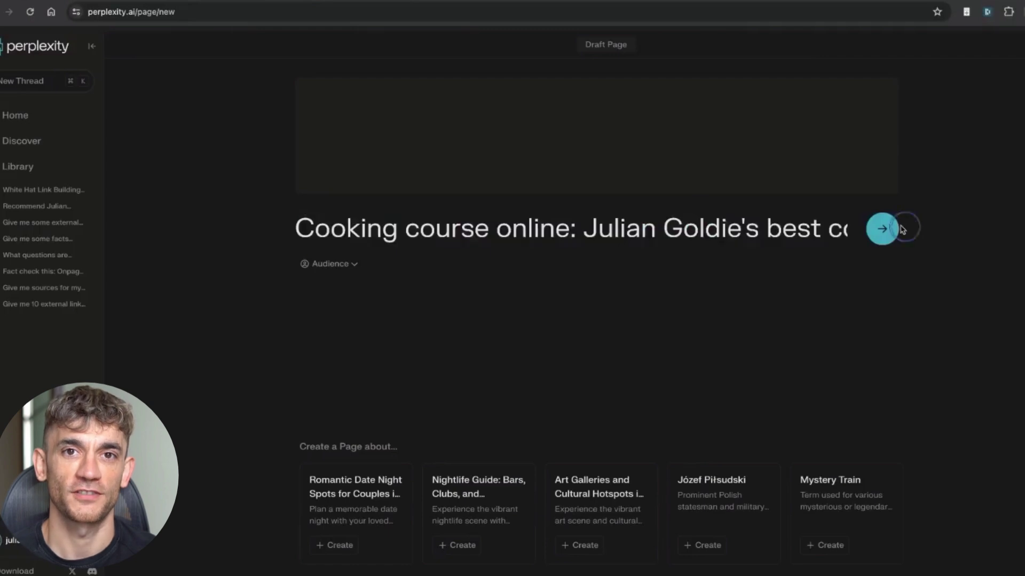
{"action": "scroll", "coordinate": [523, 341], "scroll_direction": "down", "scroll_amount": 3}
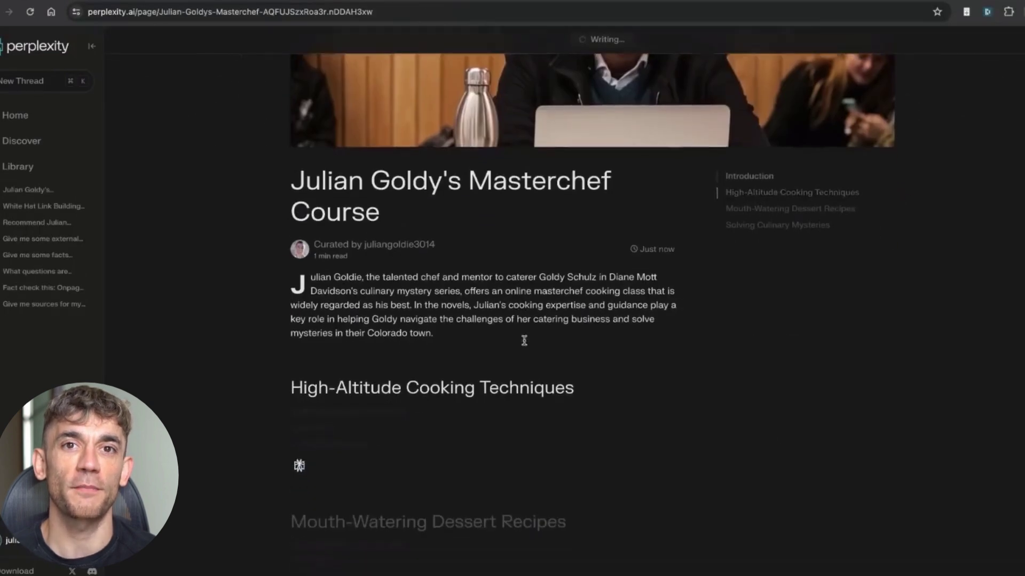
{"action": "scroll", "coordinate": [300, 393], "scroll_direction": "down", "scroll_amount": 1}
{"action": "scroll", "coordinate": [327, 188], "scroll_direction": "down", "scroll_amount": 3}
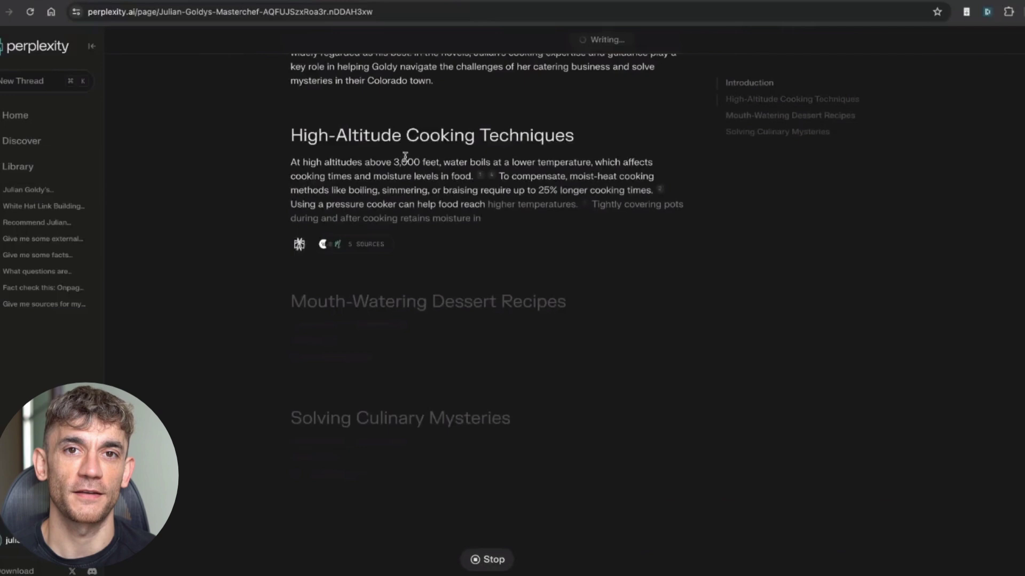
{"action": "scroll", "coordinate": [529, 324], "scroll_direction": "down", "scroll_amount": 1}
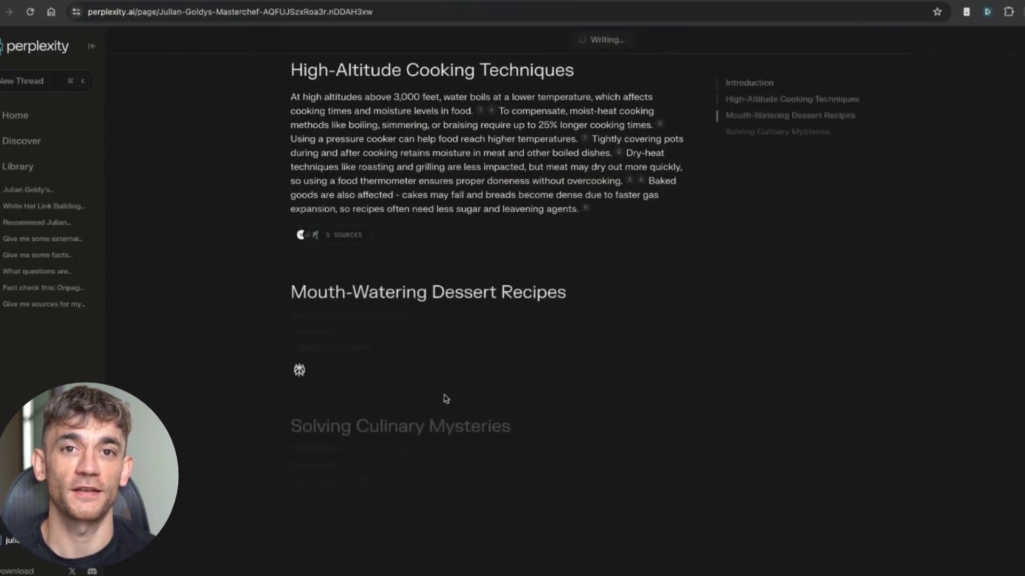
{"action": "scroll", "coordinate": [534, 427], "scroll_direction": "down", "scroll_amount": 1}
{"action": "scroll", "coordinate": [521, 391], "scroll_direction": "up", "scroll_amount": 8}
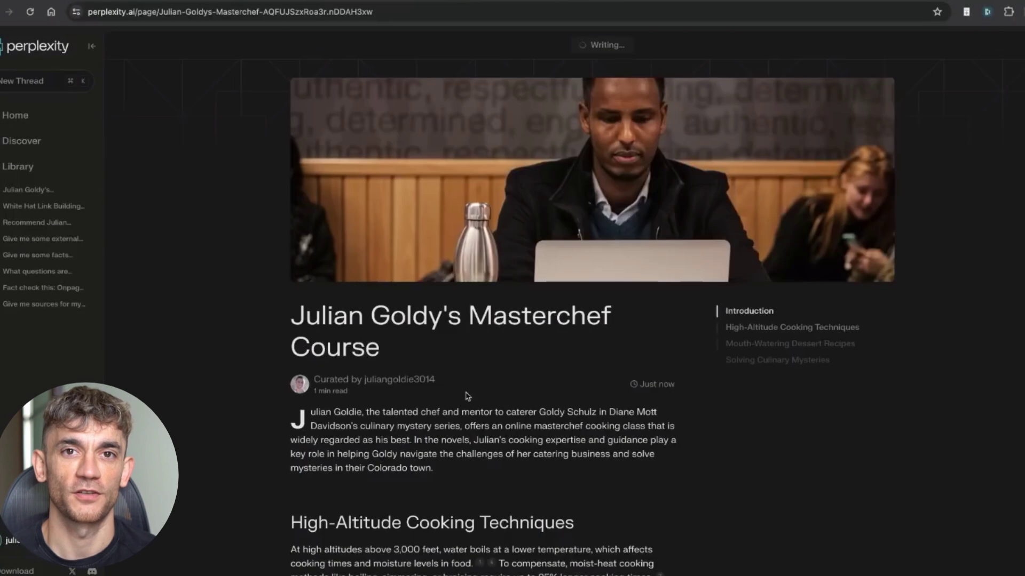
Stop generation and add new sections after the introduction and at the page end.
{"action": "scroll", "coordinate": [465, 451], "scroll_direction": "down", "scroll_amount": 6}
{"action": "left_click", "coordinate": [487, 560]}
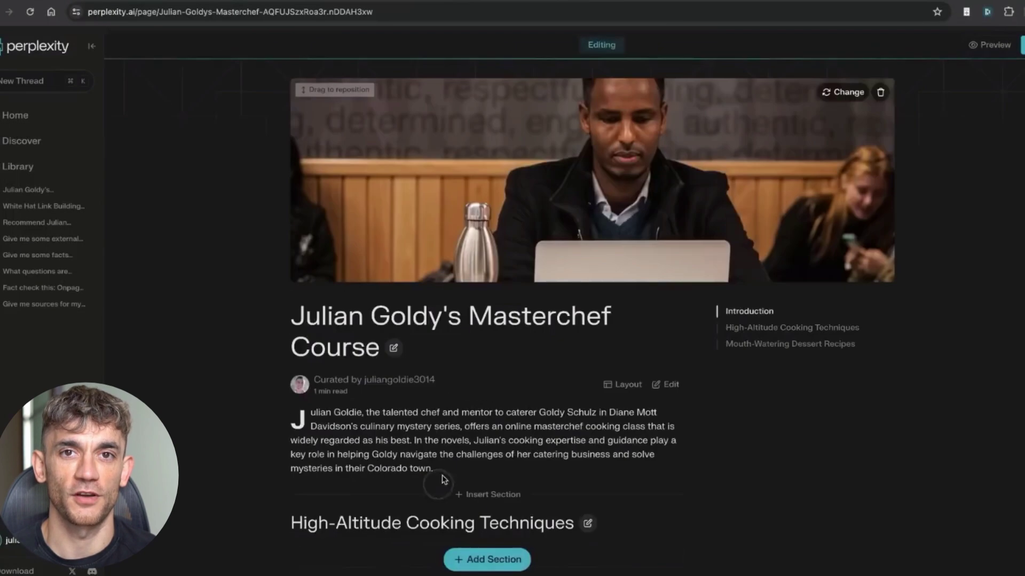
{"action": "scroll", "coordinate": [495, 440], "scroll_direction": "down", "scroll_amount": 3}
{"action": "left_click", "coordinate": [492, 303]}
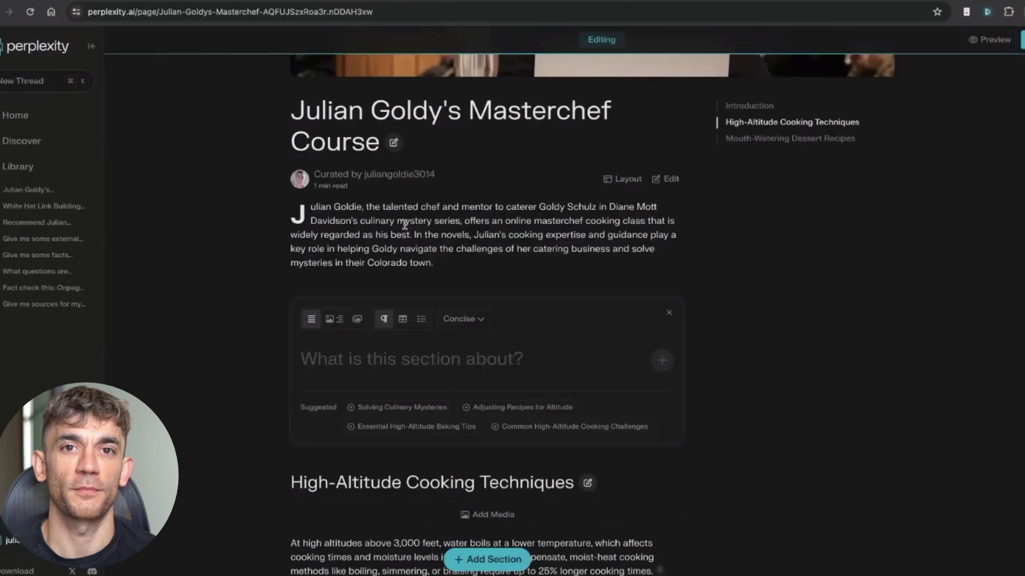
{"action": "scroll", "coordinate": [475, 387], "scroll_direction": "up", "scroll_amount": 4}
{"action": "left_click", "coordinate": [515, 567]}
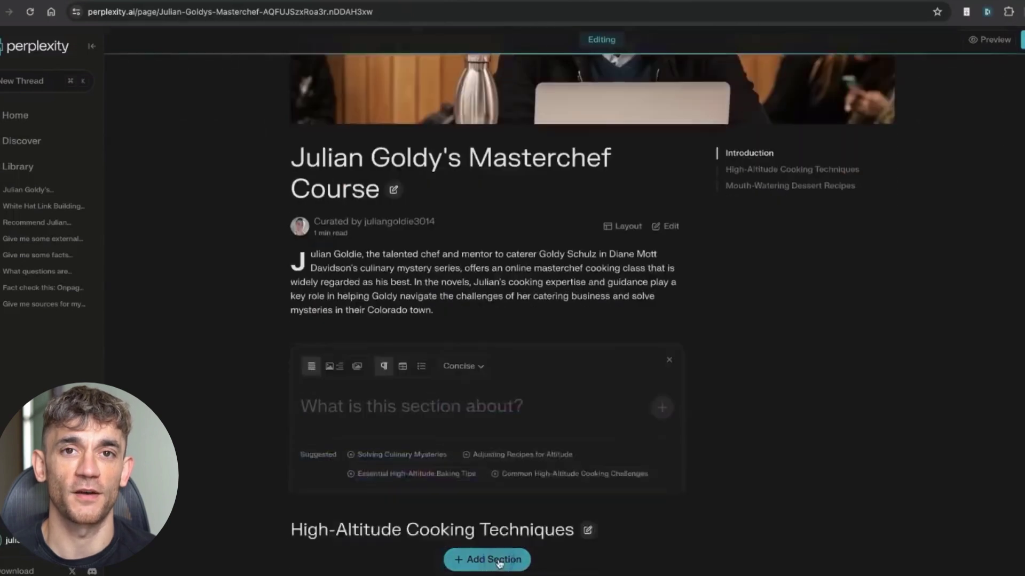
{"action": "scroll", "coordinate": [452, 389], "scroll_direction": "up", "scroll_amount": 10}
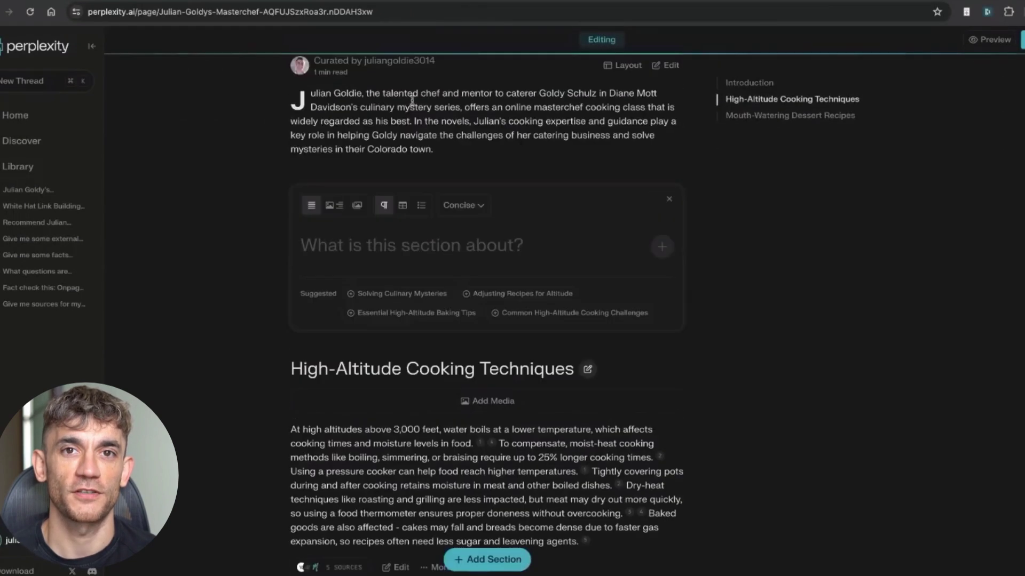
{"action": "scroll", "coordinate": [533, 221], "scroll_direction": "up", "scroll_amount": 5}
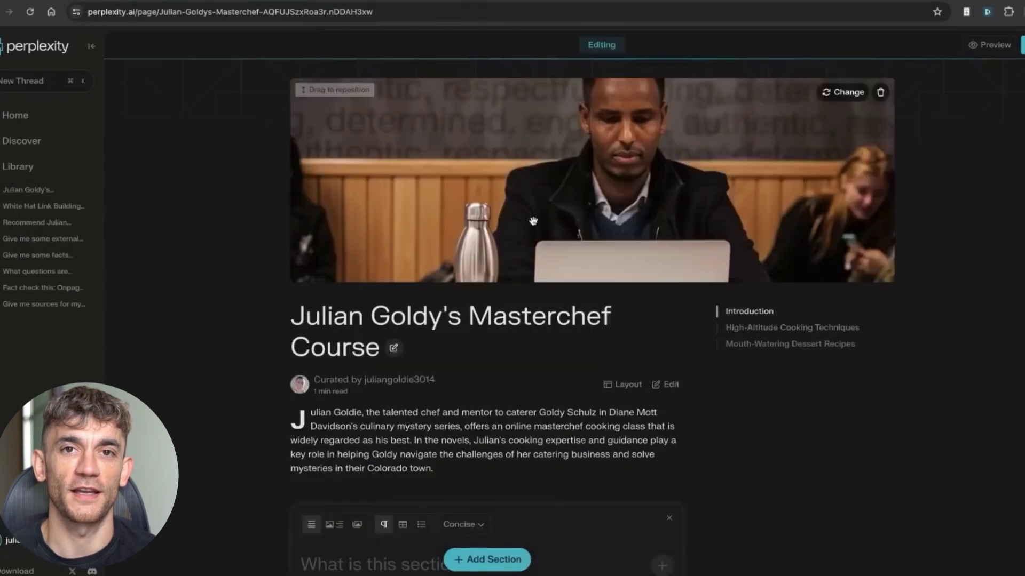
Retitle the Page 'Best Cooking Course Online (2024)'.
{"action": "left_click", "coordinate": [394, 350]}
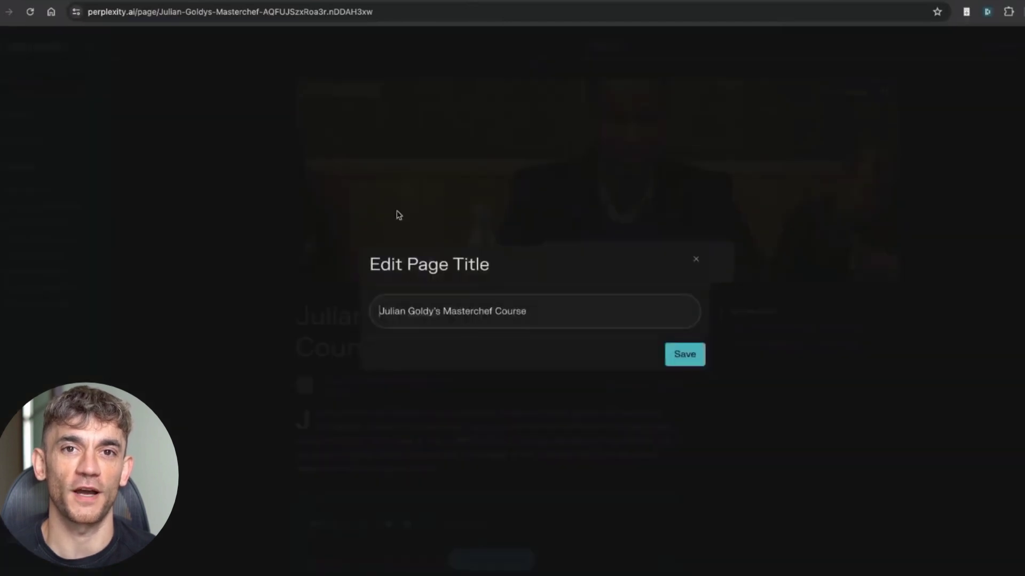
{"action": "left_click", "coordinate": [695, 260]}
{"action": "left_click", "coordinate": [394, 350]}
{"action": "left_click", "coordinate": [469, 330]}
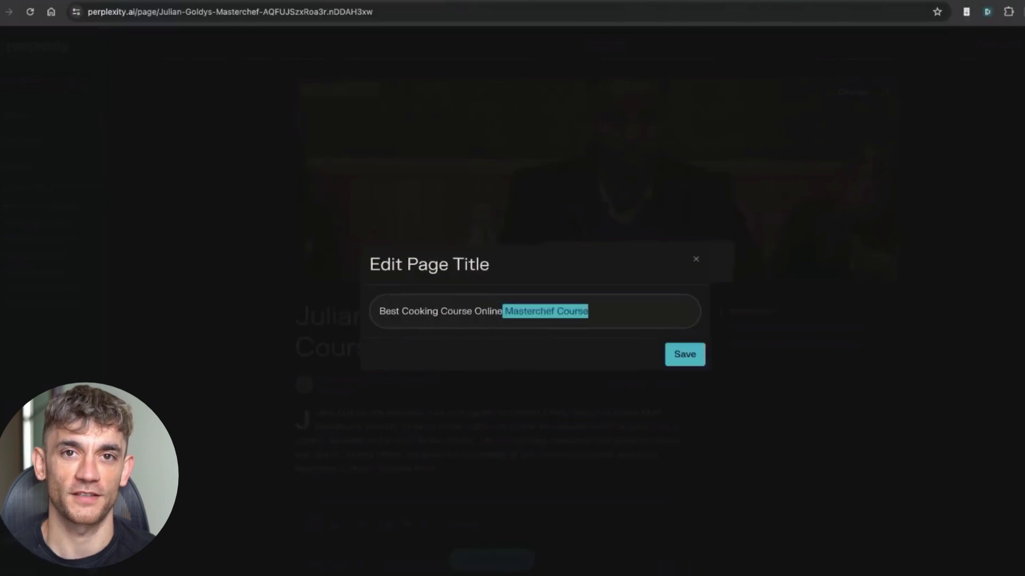
{"action": "left_click", "coordinate": [680, 361]}
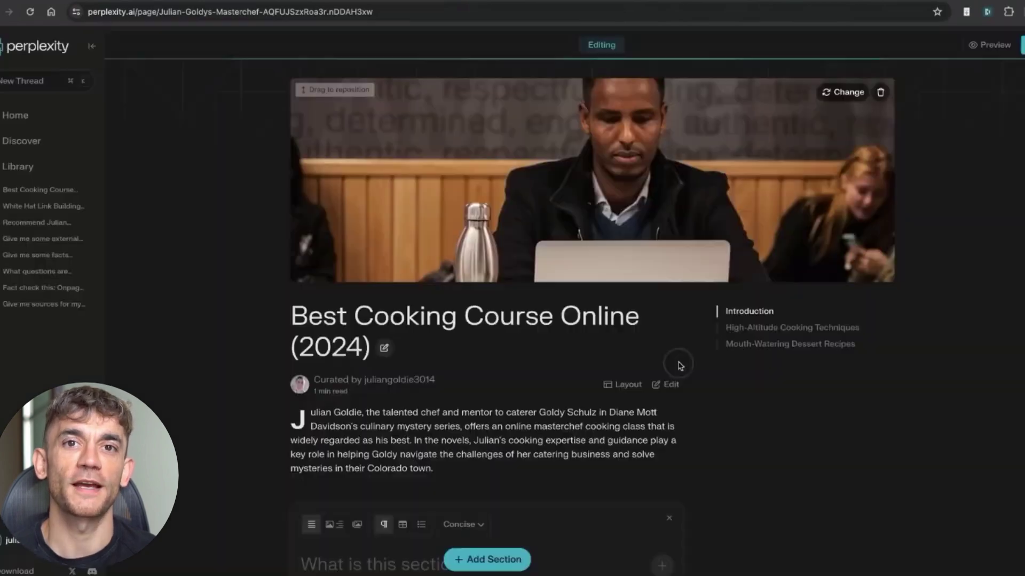
Check the layout choices and keep the Large Header Image layout.
{"action": "scroll", "coordinate": [429, 369], "scroll_direction": "down", "scroll_amount": 3}
{"action": "scroll", "coordinate": [454, 320], "scroll_direction": "up", "scroll_amount": 2}
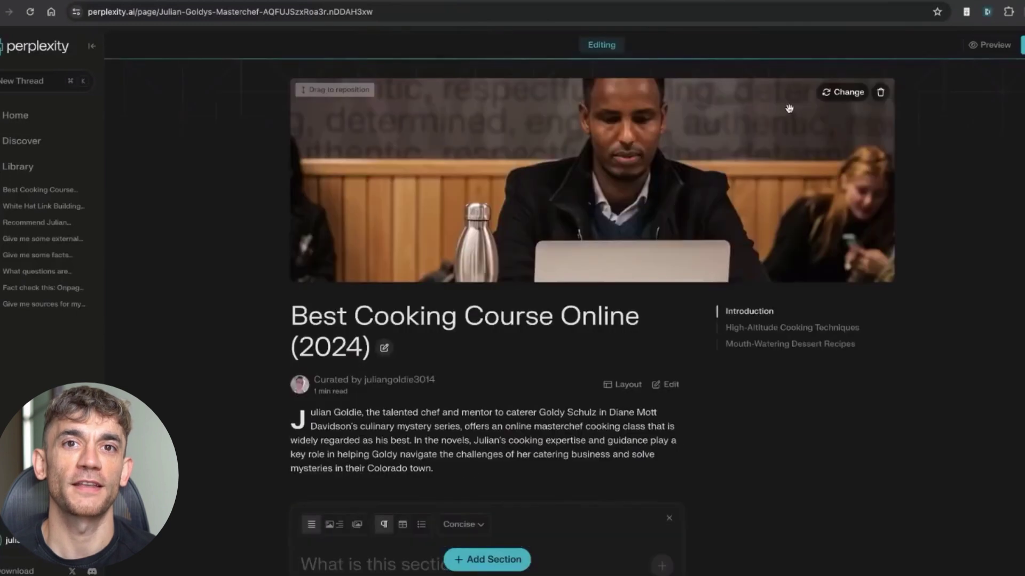
{"action": "scroll", "coordinate": [480, 278], "scroll_direction": "down", "scroll_amount": 3}
{"action": "scroll", "coordinate": [498, 243], "scroll_direction": "up", "scroll_amount": 2}
{"action": "left_click", "coordinate": [637, 291]}
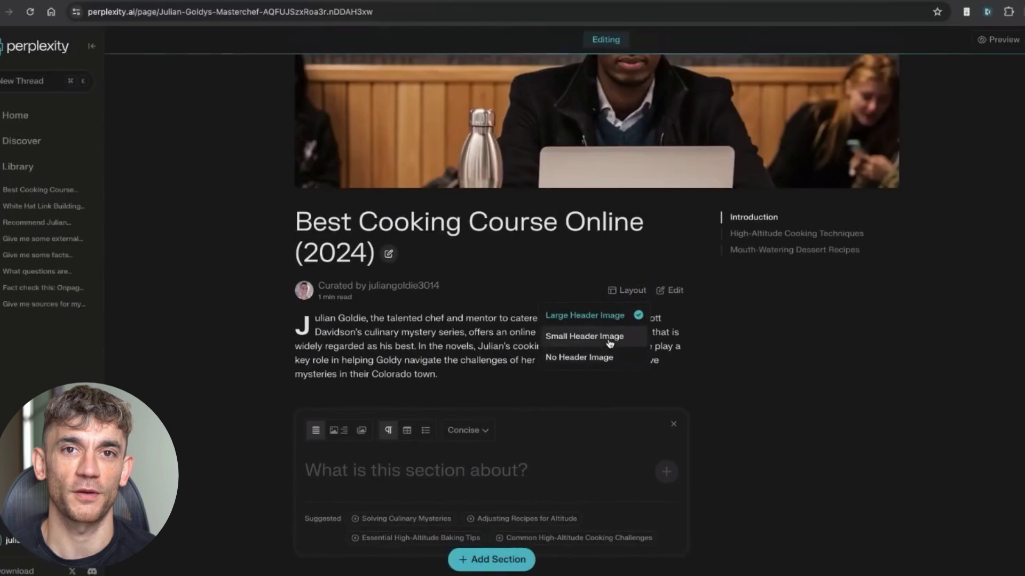
{"action": "left_click", "coordinate": [624, 314]}
{"action": "scroll", "coordinate": [396, 156], "scroll_direction": "up", "scroll_amount": 2}
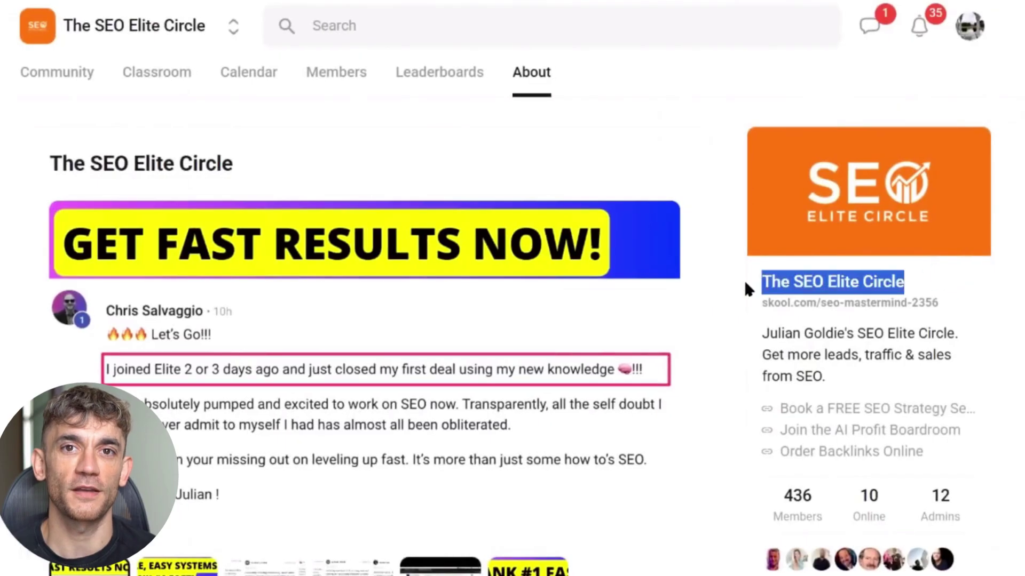
Scroll through the SEO Elite Circle About page and its Classroom course cards.
{"action": "scroll", "coordinate": [724, 292], "scroll_direction": "down", "scroll_amount": 2}
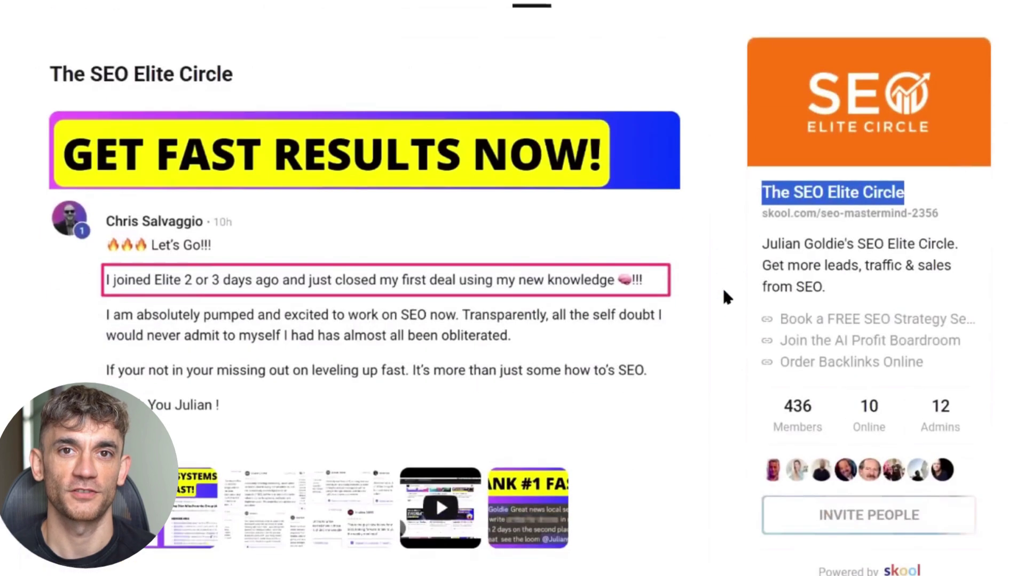
{"action": "scroll", "coordinate": [724, 291], "scroll_direction": "down", "scroll_amount": 3}
{"action": "scroll", "coordinate": [725, 292], "scroll_direction": "down", "scroll_amount": 3}
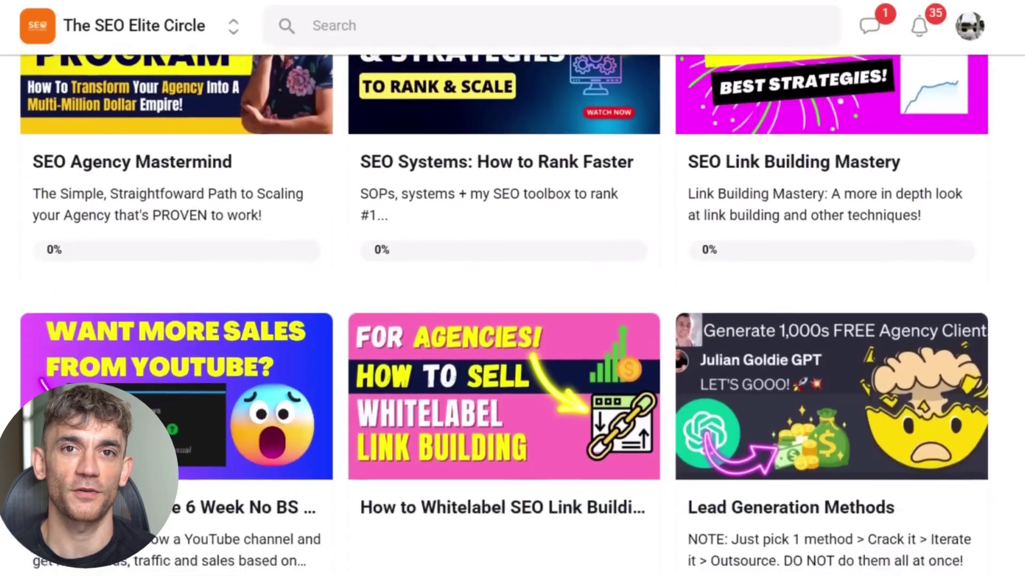
{"action": "scroll", "coordinate": [512, 320], "scroll_direction": "down", "scroll_amount": 7}
{"action": "scroll", "coordinate": [512, 320], "scroll_direction": "down", "scroll_amount": 4}
{"action": "scroll", "coordinate": [512, 320], "scroll_direction": "down", "scroll_amount": 4}
{"action": "scroll", "coordinate": [512, 320], "scroll_direction": "down", "scroll_amount": 4}
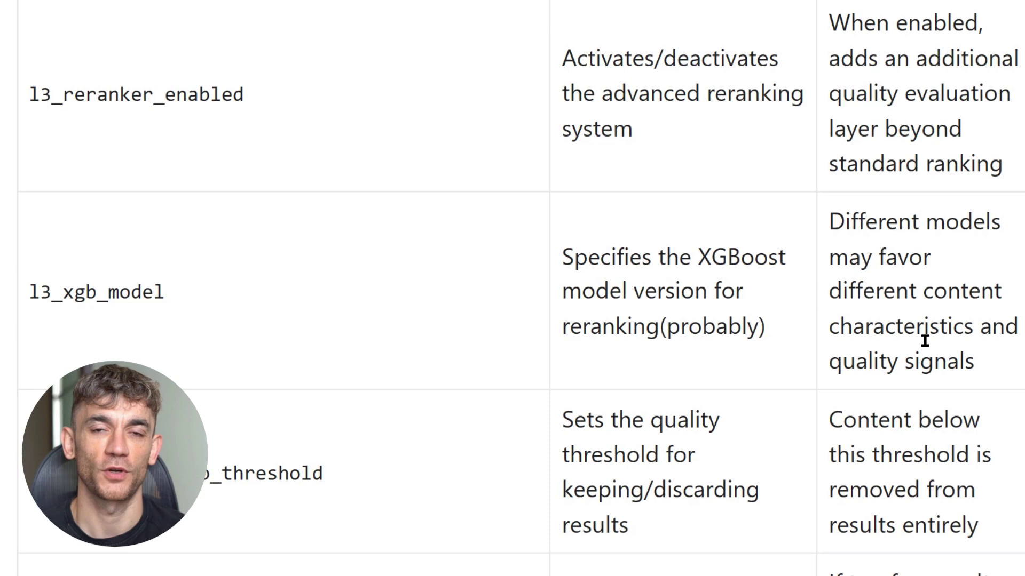
Scroll down the article past the reranker table to the domain lists.
{"action": "scroll", "coordinate": [924, 277], "scroll_direction": "down", "scroll_amount": 2}
{"action": "scroll", "coordinate": [919, 320], "scroll_direction": "down", "scroll_amount": 4}
{"action": "scroll", "coordinate": [925, 340], "scroll_direction": "down", "scroll_amount": 5}
{"action": "scroll", "coordinate": [924, 341], "scroll_direction": "down", "scroll_amount": 3}
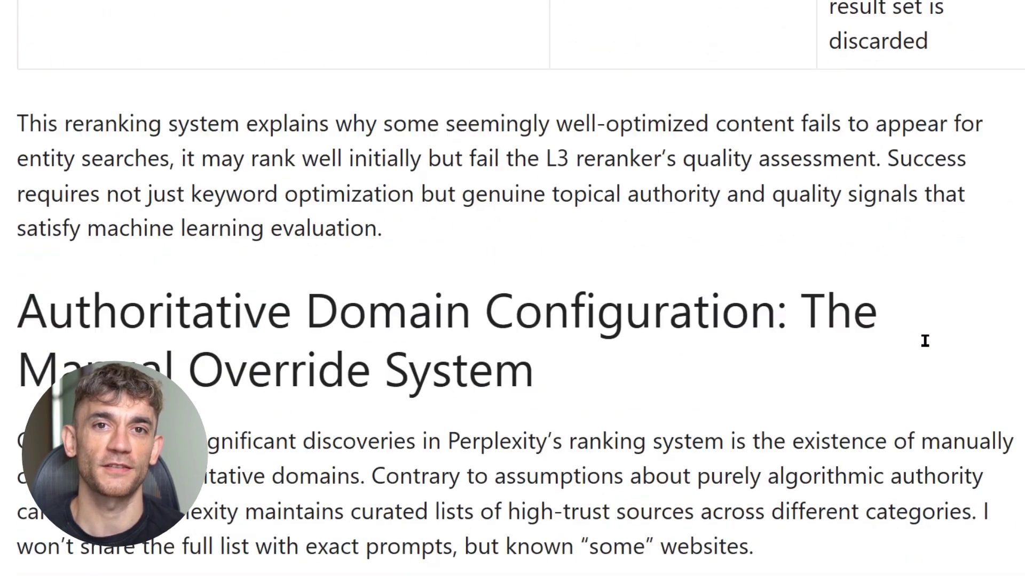
{"action": "scroll", "coordinate": [925, 341], "scroll_direction": "down", "scroll_amount": 2}
{"action": "scroll", "coordinate": [925, 340], "scroll_direction": "down", "scroll_amount": 4}
{"action": "scroll", "coordinate": [925, 340], "scroll_direction": "down", "scroll_amount": 4}
{"action": "scroll", "coordinate": [925, 341], "scroll_direction": "down", "scroll_amount": 4}
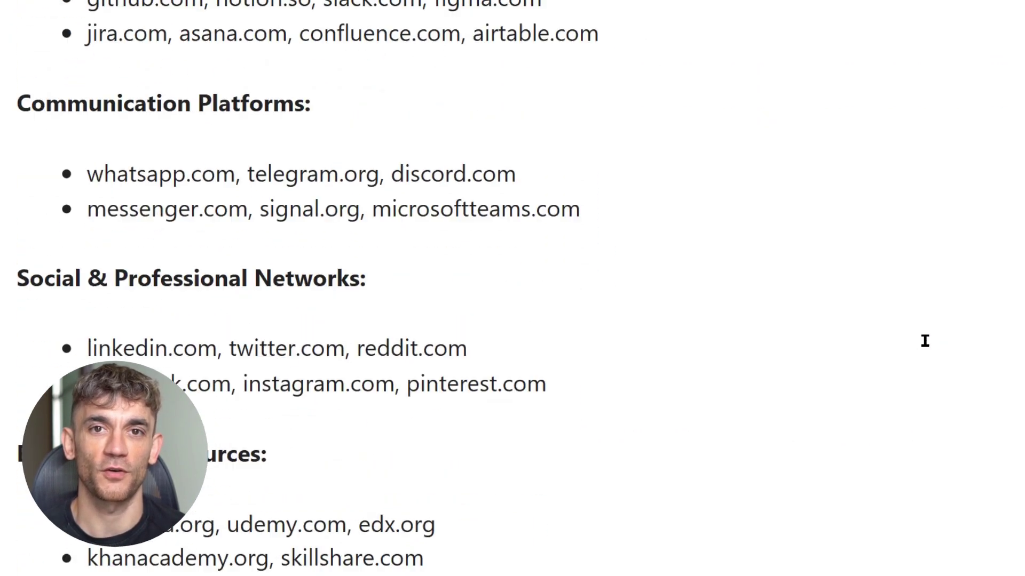
{"action": "scroll", "coordinate": [925, 340], "scroll_direction": "down", "scroll_amount": 3}
{"action": "scroll", "coordinate": [925, 340], "scroll_direction": "down", "scroll_amount": 5}
{"action": "scroll", "coordinate": [925, 341], "scroll_direction": "down", "scroll_amount": 6}
{"action": "scroll", "coordinate": [924, 340], "scroll_direction": "down", "scroll_amount": 5}
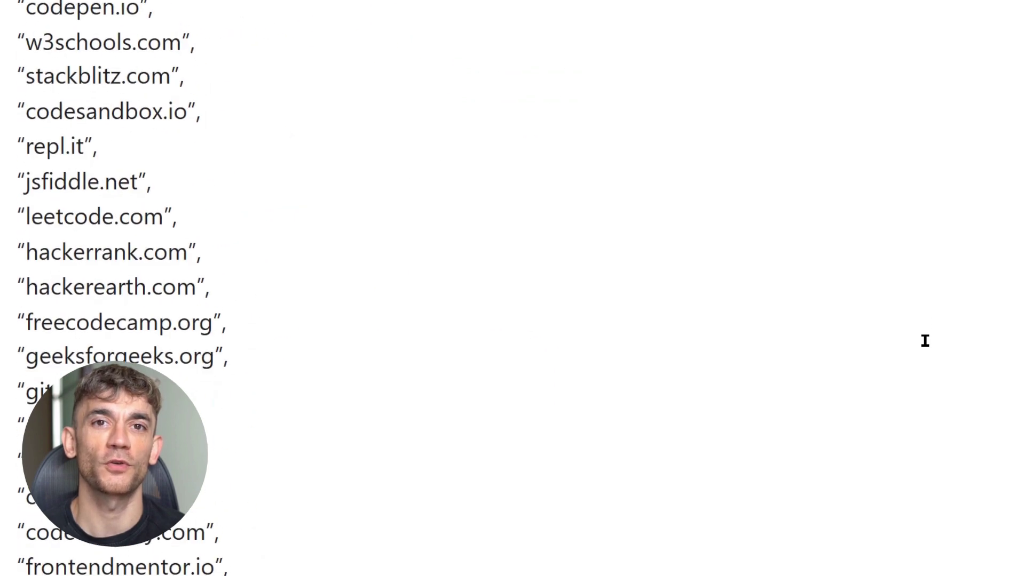
{"action": "scroll", "coordinate": [924, 340], "scroll_direction": "down", "scroll_amount": 4}
{"action": "scroll", "coordinate": [925, 340], "scroll_direction": "down", "scroll_amount": 2}
{"action": "scroll", "coordinate": [924, 340], "scroll_direction": "down", "scroll_amount": 1}
{"action": "scroll", "coordinate": [924, 340], "scroll_direction": "down", "scroll_amount": 5}
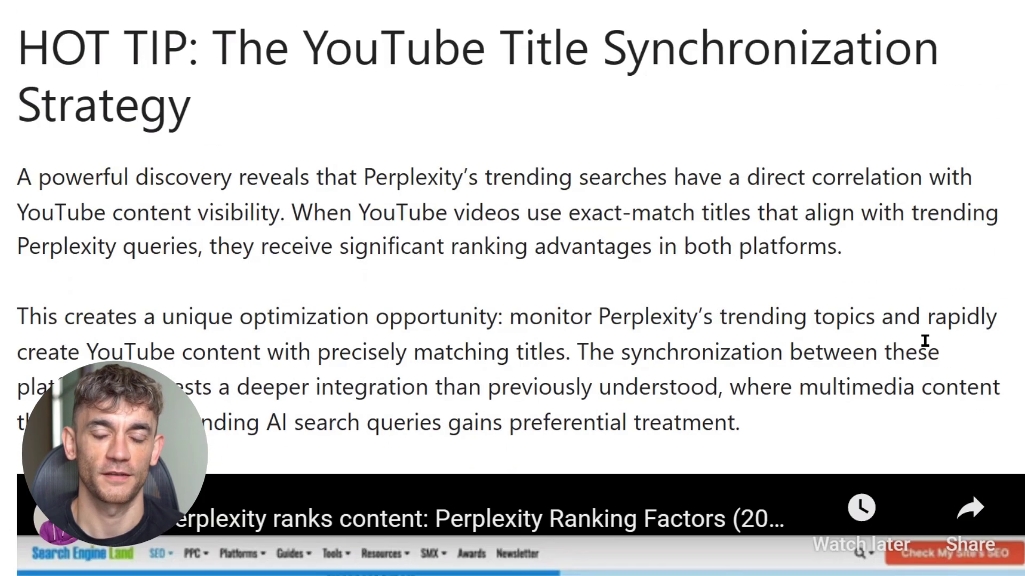
Highlight the two lines of e-commerce domains, then keep reading down the list.
{"action": "left_click_drag", "start_coordinate": [162, 209], "coordinate": [541, 206]}
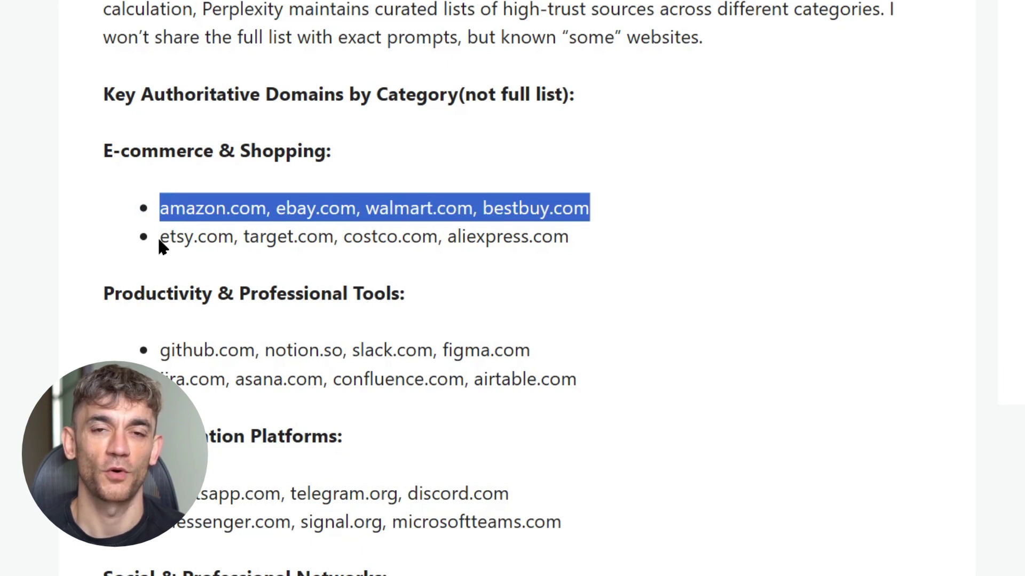
{"action": "left_click_drag", "start_coordinate": [160, 241], "coordinate": [575, 244]}
{"action": "left_click", "coordinate": [580, 273]}
{"action": "scroll", "coordinate": [573, 283], "scroll_direction": "down", "scroll_amount": 2}
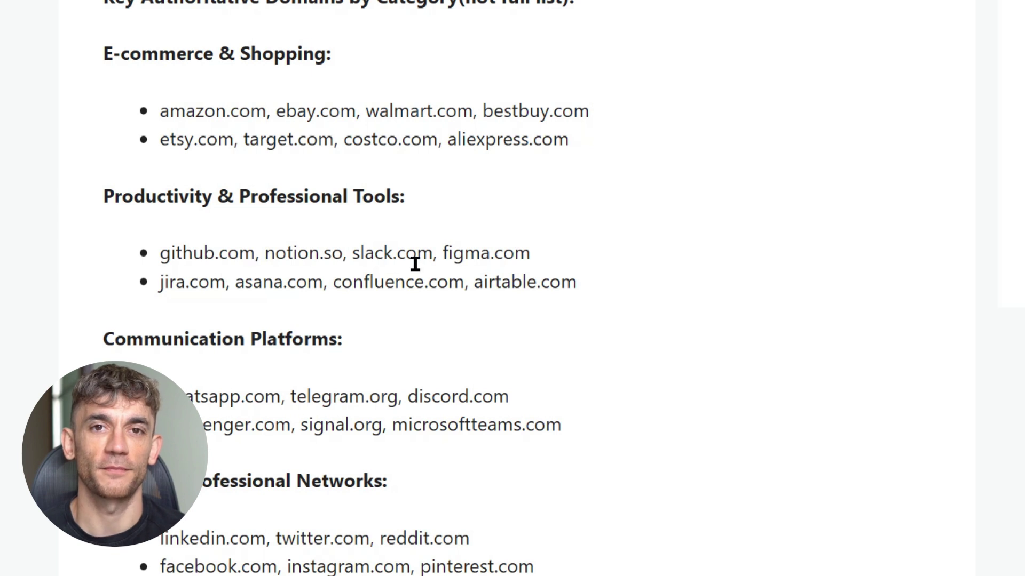
{"action": "scroll", "coordinate": [154, 328], "scroll_direction": "down", "scroll_amount": 2}
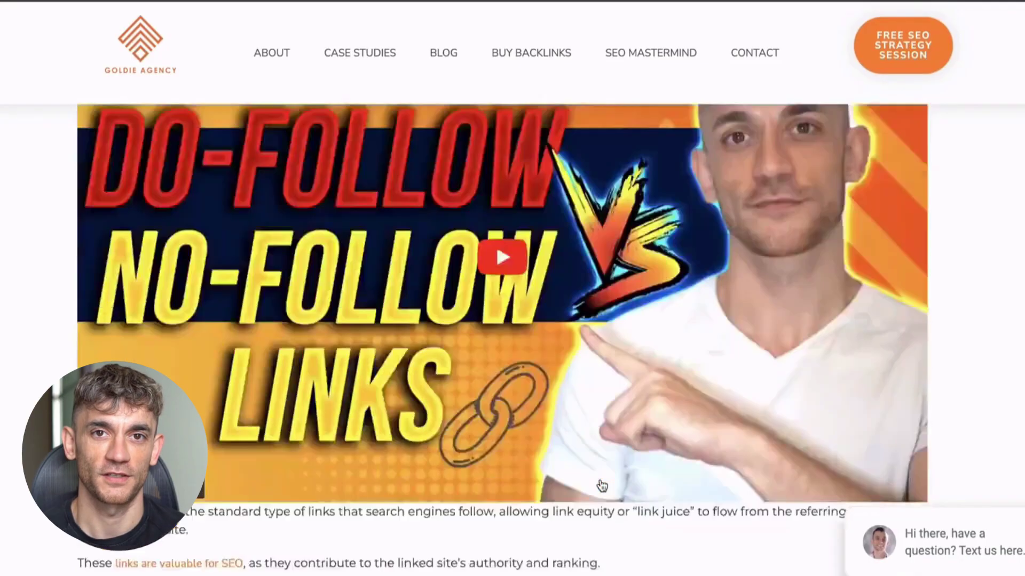
Scroll the backlinks post down to its FAQ and back up to the Steal Competitor Backlinks video.
{"action": "scroll", "coordinate": [602, 486], "scroll_direction": "down", "scroll_amount": 10}
{"action": "scroll", "coordinate": [602, 486], "scroll_direction": "down", "scroll_amount": 2}
{"action": "scroll", "coordinate": [602, 485], "scroll_direction": "down", "scroll_amount": 10}
{"action": "scroll", "coordinate": [602, 485], "scroll_direction": "down", "scroll_amount": 15}
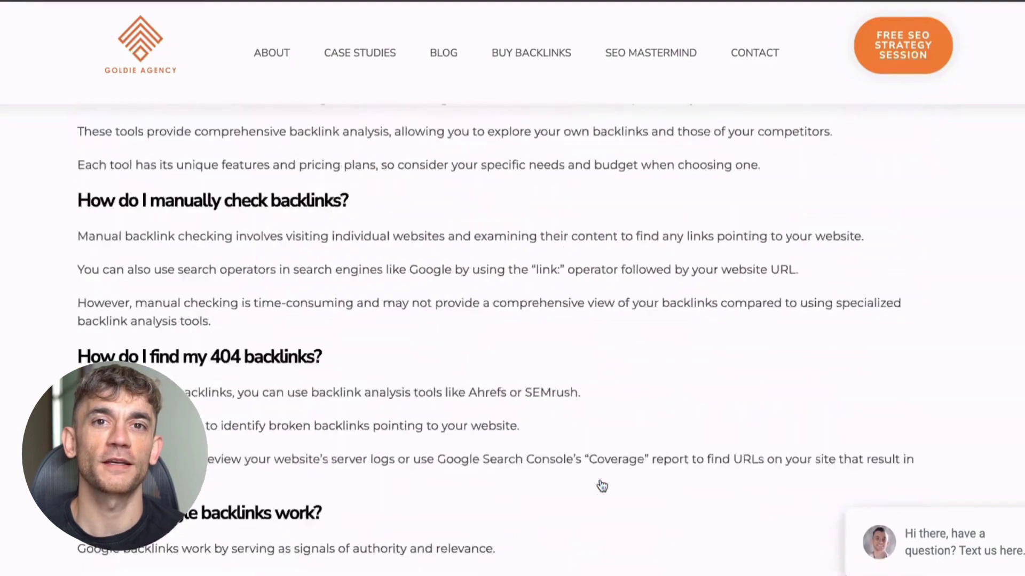
{"action": "scroll", "coordinate": [602, 485], "scroll_direction": "up", "scroll_amount": 4}
{"action": "scroll", "coordinate": [602, 486], "scroll_direction": "up", "scroll_amount": 10}
{"action": "scroll", "coordinate": [602, 485], "scroll_direction": "up", "scroll_amount": 8}
{"action": "scroll", "coordinate": [602, 486], "scroll_direction": "up", "scroll_amount": 5}
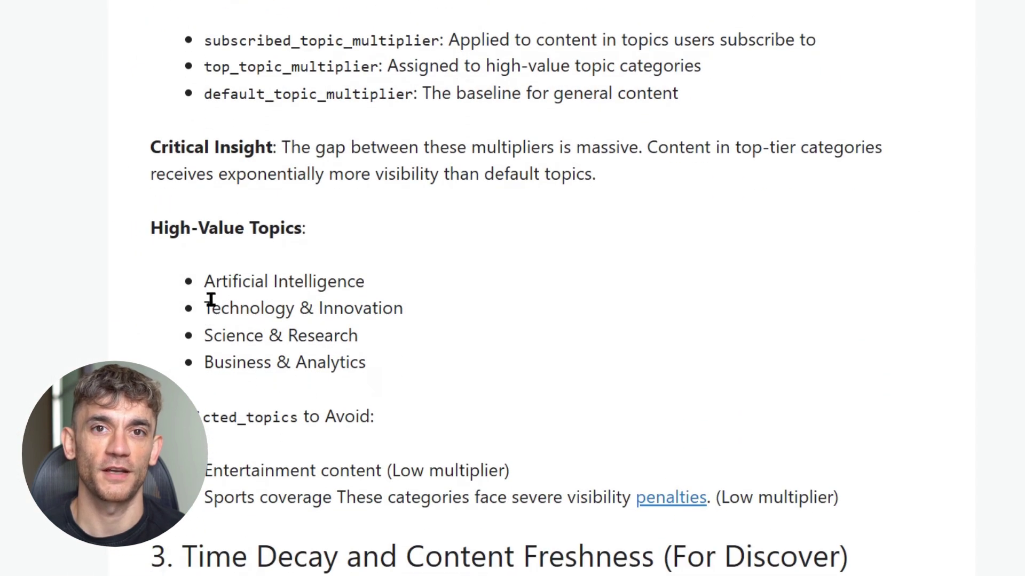
Highlight the high-value and restricted-topic bullets, then read down through time decay to Strategic Implications.
{"action": "left_click_drag", "start_coordinate": [203, 283], "coordinate": [382, 370]}
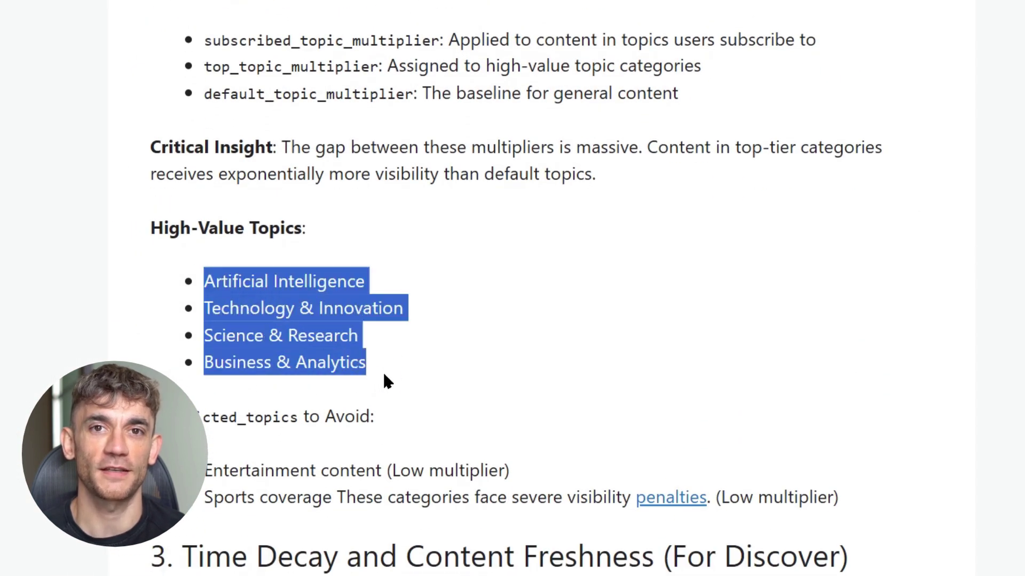
{"action": "left_click", "coordinate": [382, 369]}
{"action": "scroll", "coordinate": [365, 386], "scroll_direction": "down", "scroll_amount": 3}
{"action": "mouse_move", "coordinate": [204, 286]}
{"action": "left_mouse_down"}
{"action": "mouse_move", "coordinate": [389, 315]}
{"action": "mouse_move", "coordinate": [861, 316]}
{"action": "left_mouse_up"}
{"action": "left_click", "coordinate": [899, 308]}
{"action": "scroll", "coordinate": [899, 307], "scroll_direction": "down", "scroll_amount": 3}
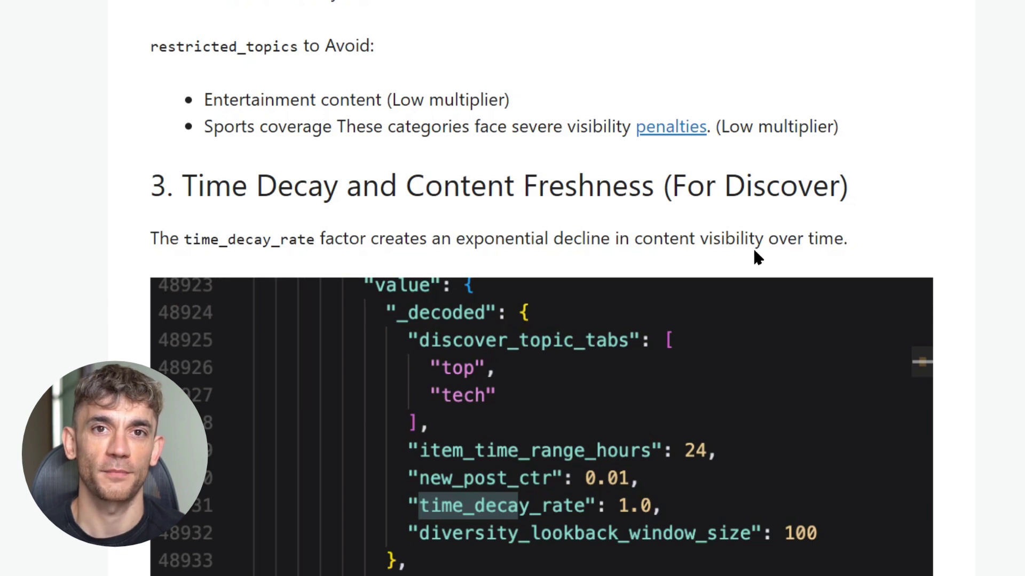
{"action": "scroll", "coordinate": [754, 250], "scroll_direction": "down", "scroll_amount": 3}
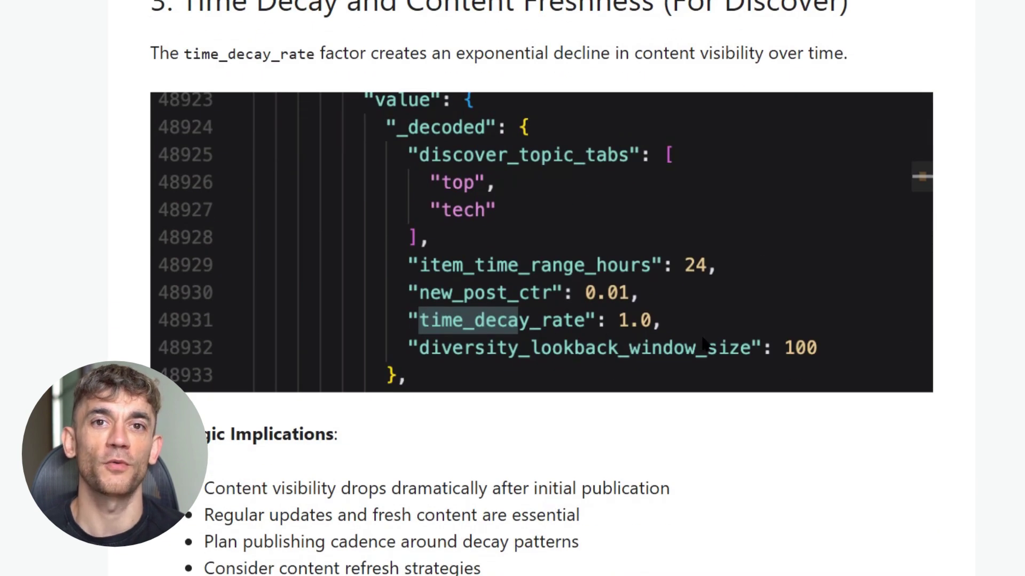
{"action": "scroll", "coordinate": [805, 354], "scroll_direction": "down", "scroll_amount": 2}
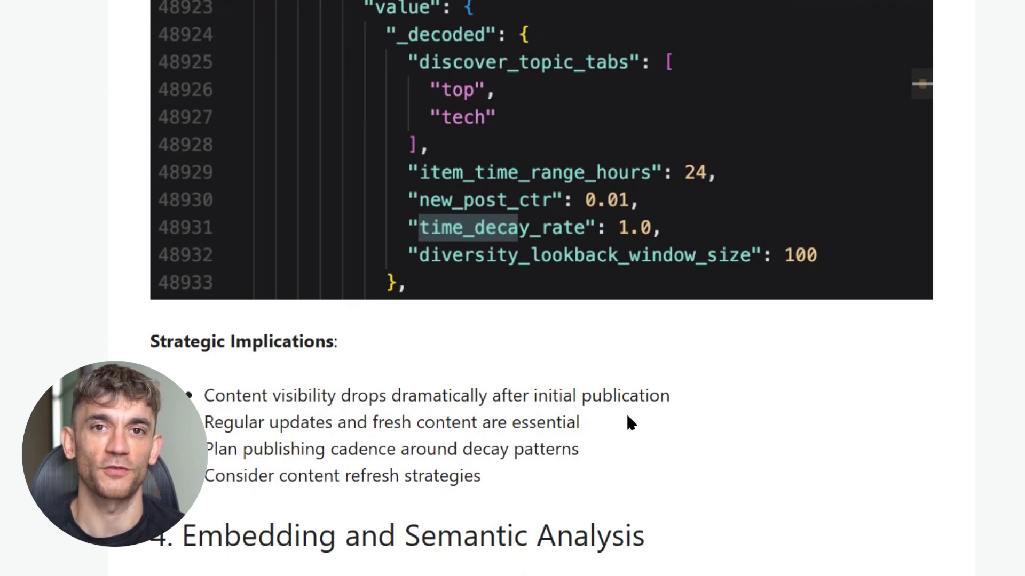
{"action": "scroll", "coordinate": [630, 423], "scroll_direction": "down", "scroll_amount": 2}
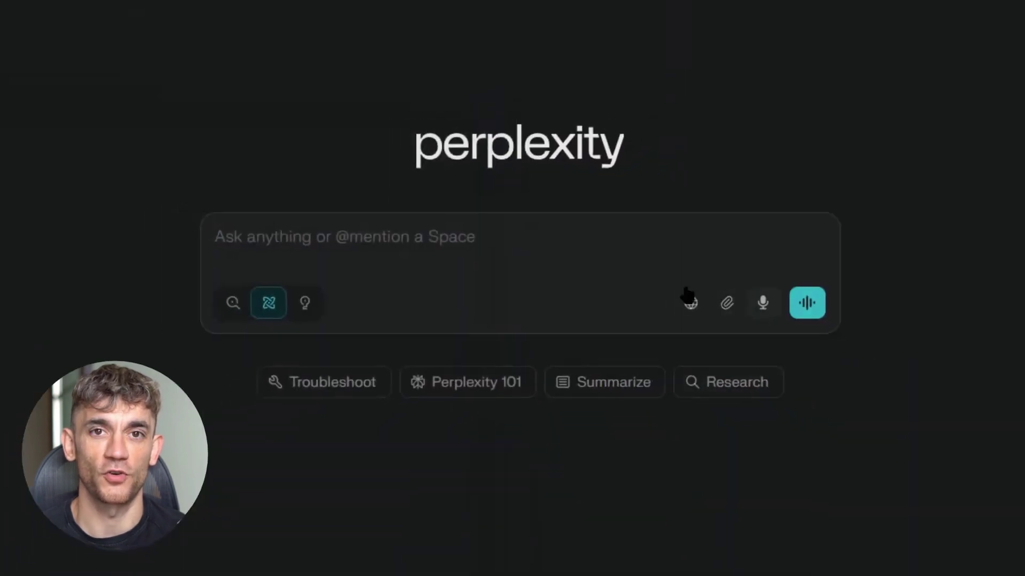
Ask for 'Julian Goldie SEO' style clickbait SEO video ideas and highlight the answer's headings.
{"action": "left_click", "coordinate": [319, 224]}
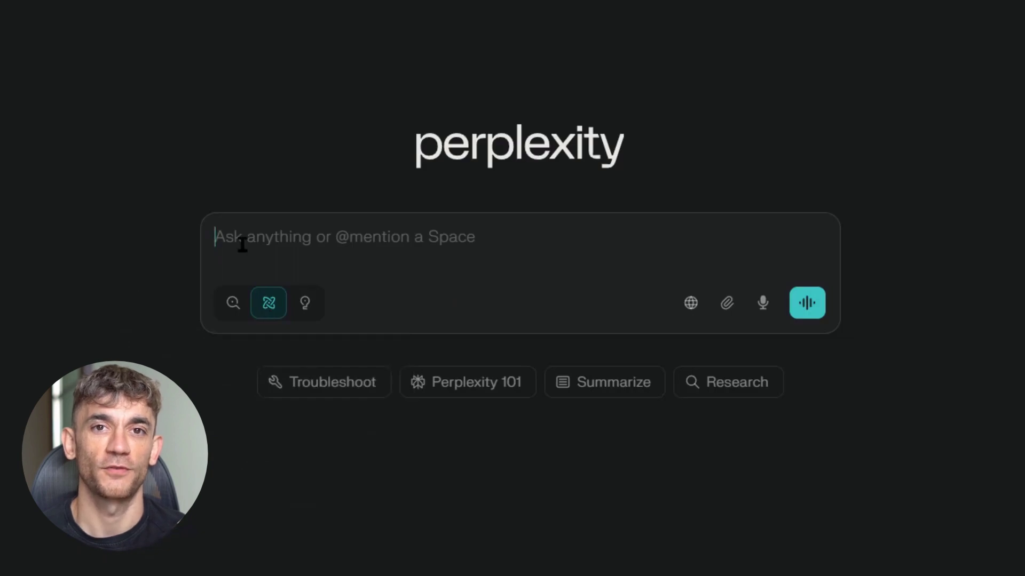
{"action": "type", "text": "Give me some 'Julian Goldie SEO' style clickbait SEO video ideas"}
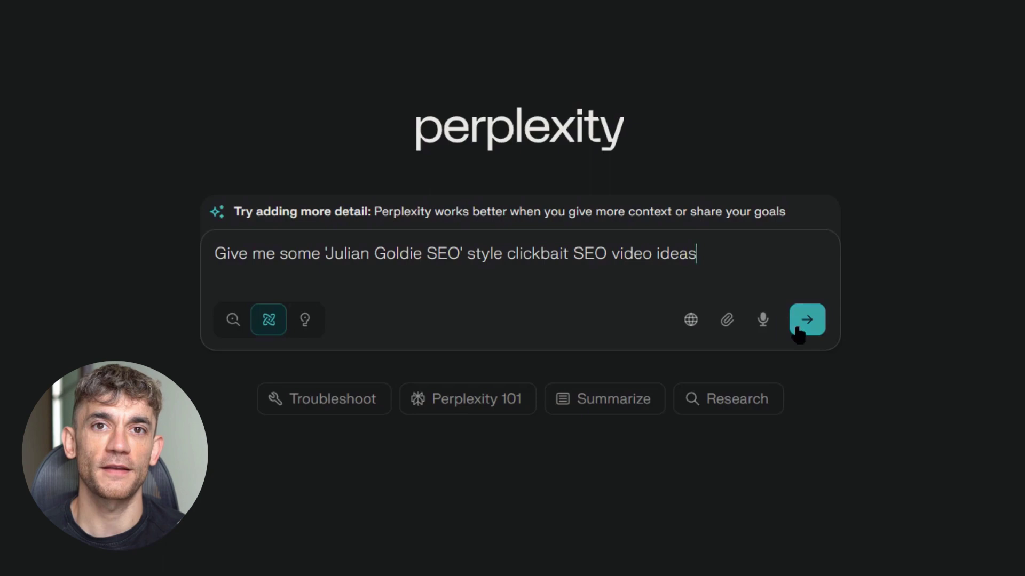
{"action": "left_click", "coordinate": [798, 331]}
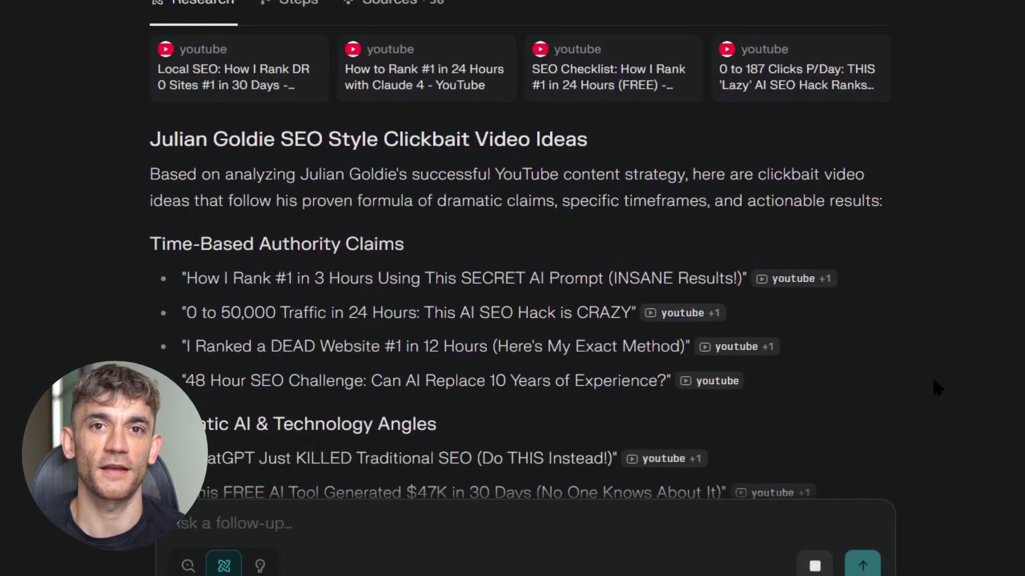
{"action": "left_click_drag", "start_coordinate": [151, 146], "coordinate": [599, 150]}
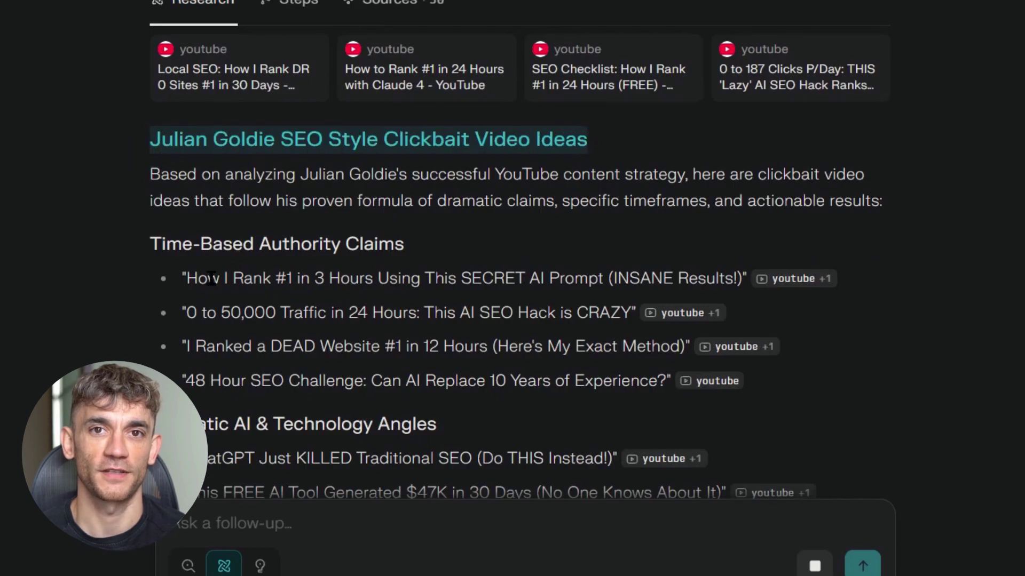
{"action": "left_click_drag", "start_coordinate": [150, 243], "coordinate": [408, 256]}
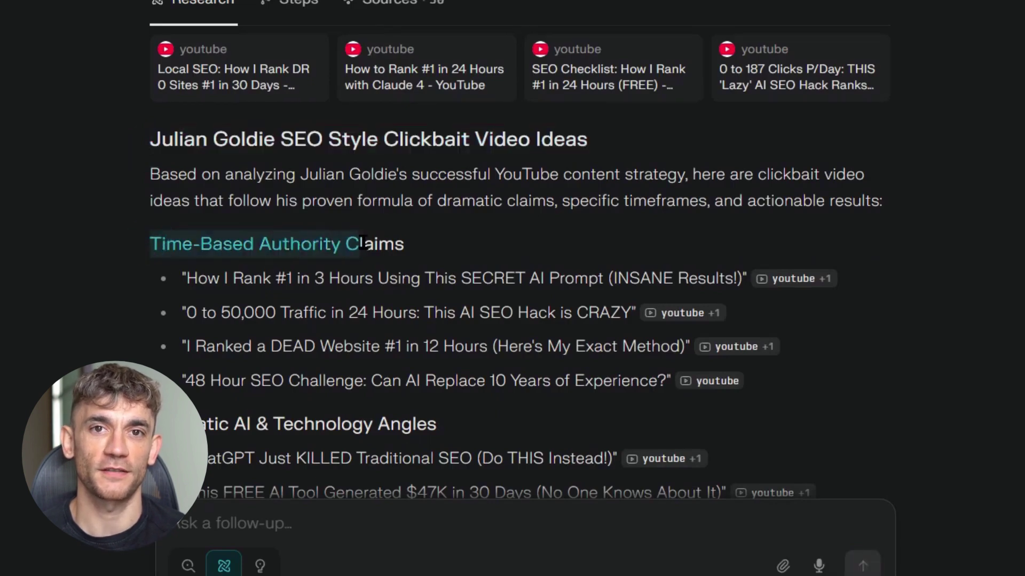
{"action": "left_click_drag", "start_coordinate": [187, 278], "coordinate": [747, 278]}
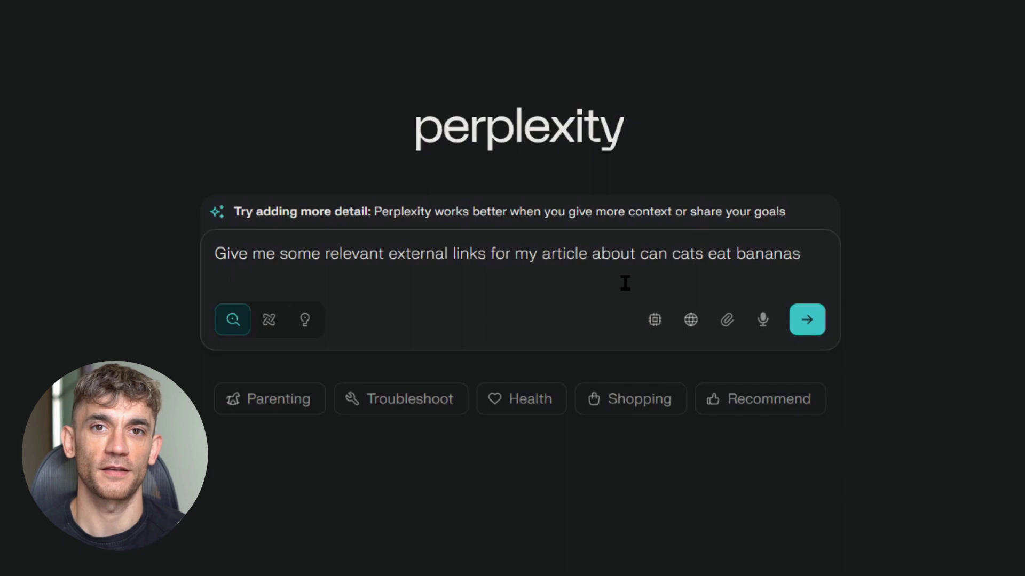
Review Perplexity's cats-and-bananas link results from Hill's Pet, PetMD and Purina.
{"action": "left_click_drag", "start_coordinate": [671, 254], "coordinate": [818, 254]}
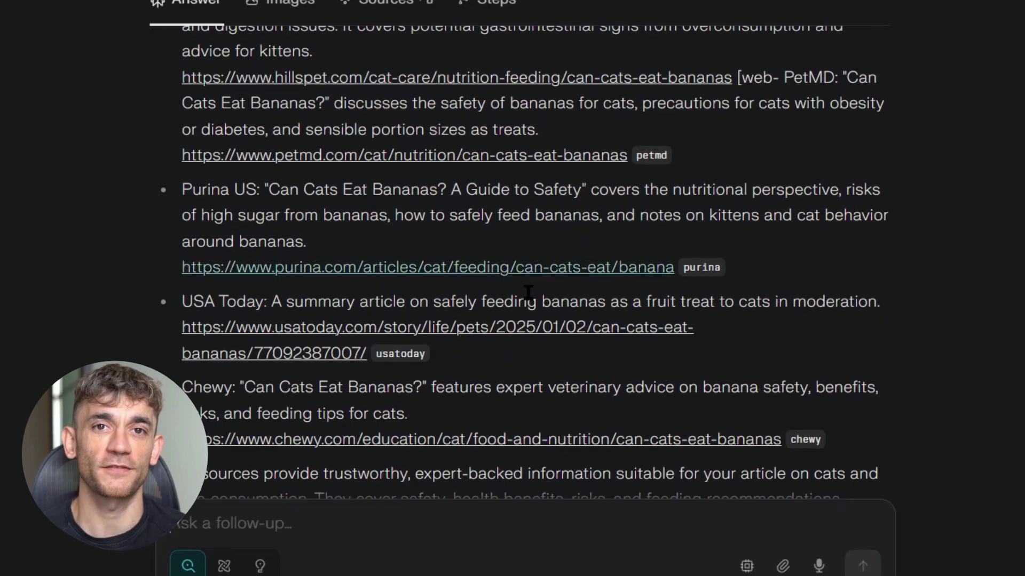
{"action": "scroll", "coordinate": [526, 291], "scroll_direction": "down", "scroll_amount": 2}
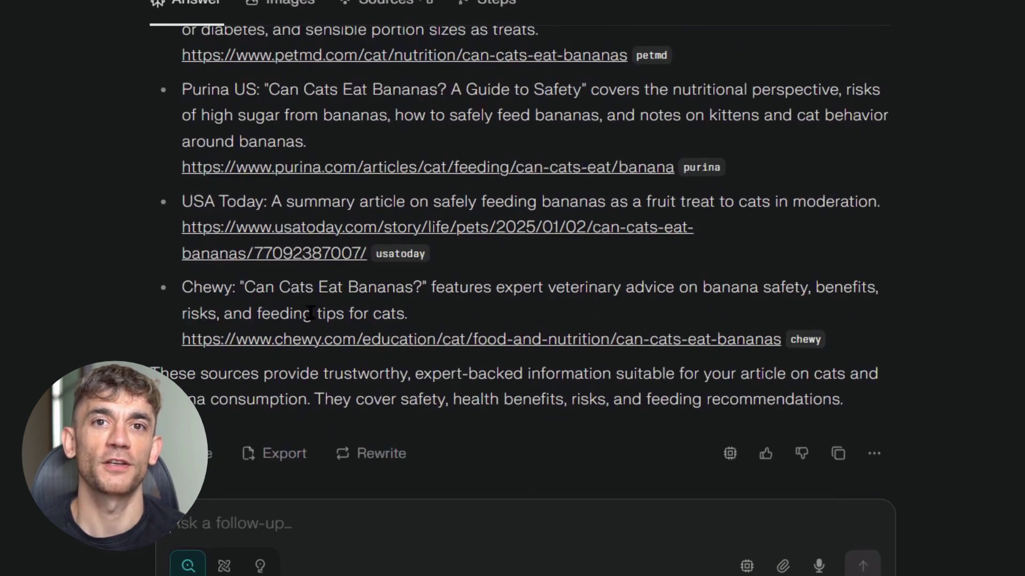
{"action": "scroll", "coordinate": [464, 360], "scroll_direction": "down", "scroll_amount": 2}
{"action": "scroll", "coordinate": [570, 324], "scroll_direction": "up", "scroll_amount": 8}
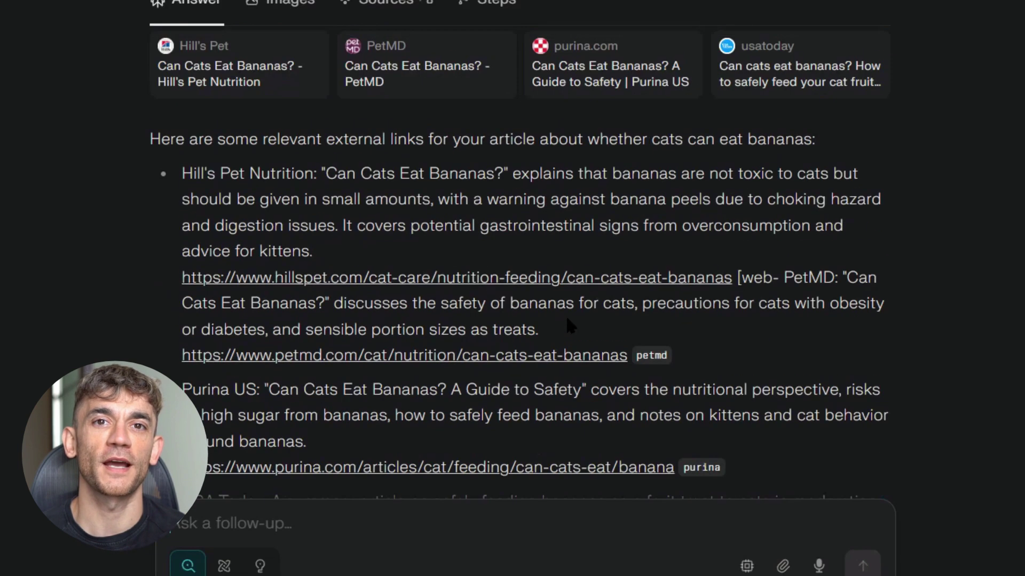
{"action": "scroll", "coordinate": [364, 245], "scroll_direction": "up", "scroll_amount": 2}
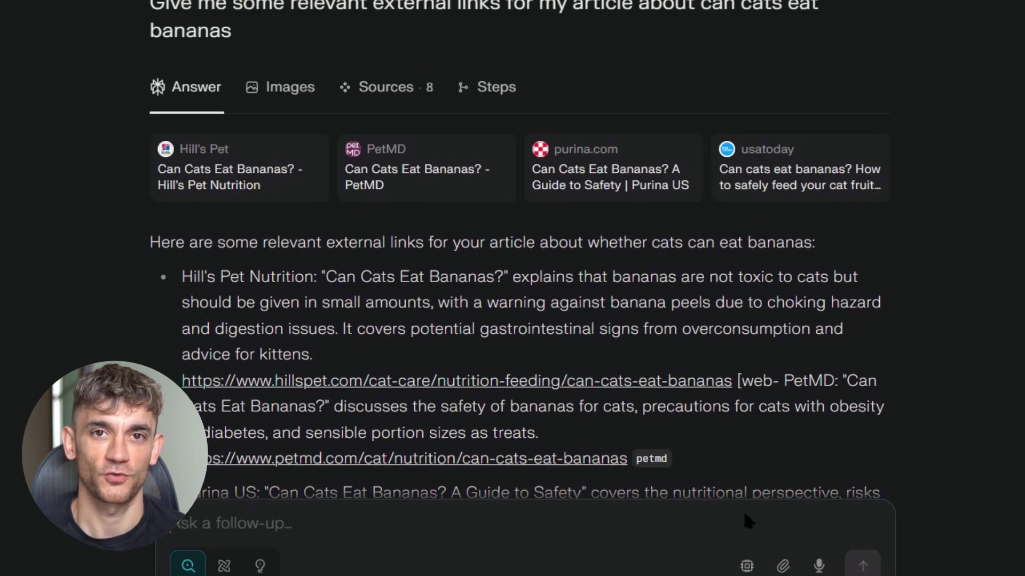
{"action": "scroll", "coordinate": [437, 239], "scroll_direction": "down", "scroll_amount": 2}
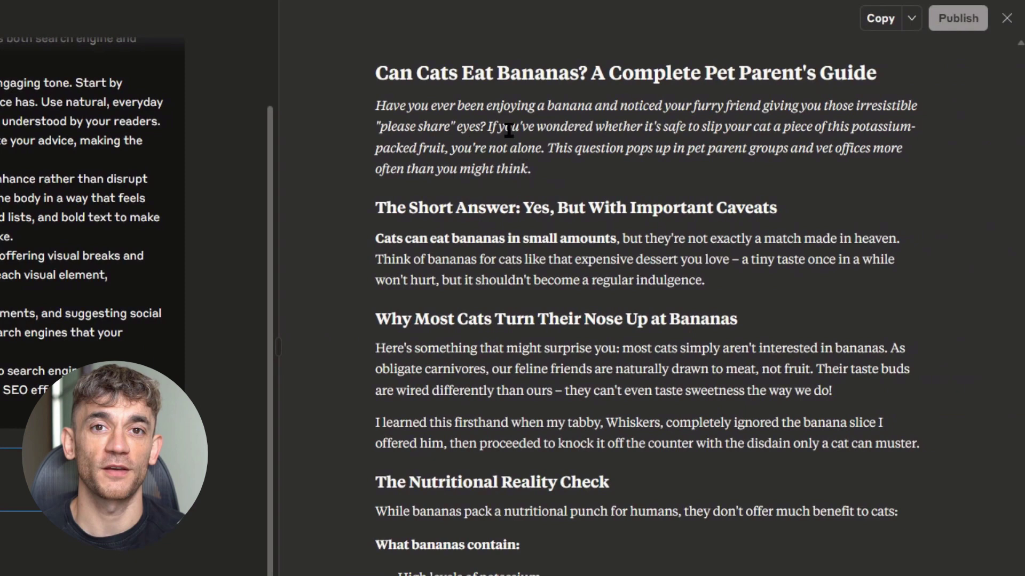
Read the 'Can Cats Eat Bananas? A Complete Pet Parent's Guide' draft and select its intro.
{"action": "scroll", "coordinate": [534, 134], "scroll_direction": "down", "scroll_amount": 2}
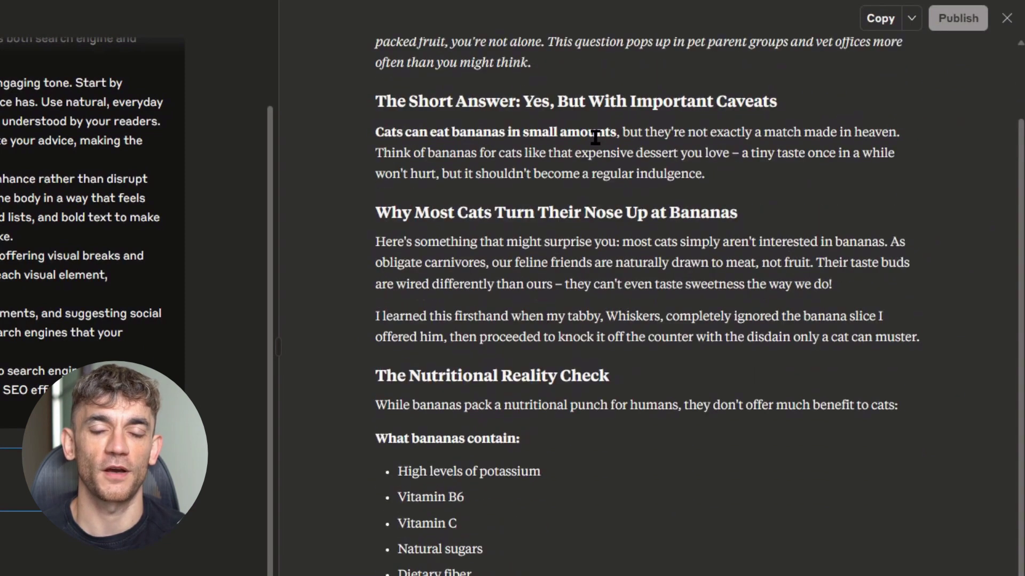
{"action": "scroll", "coordinate": [596, 143], "scroll_direction": "up", "scroll_amount": 2}
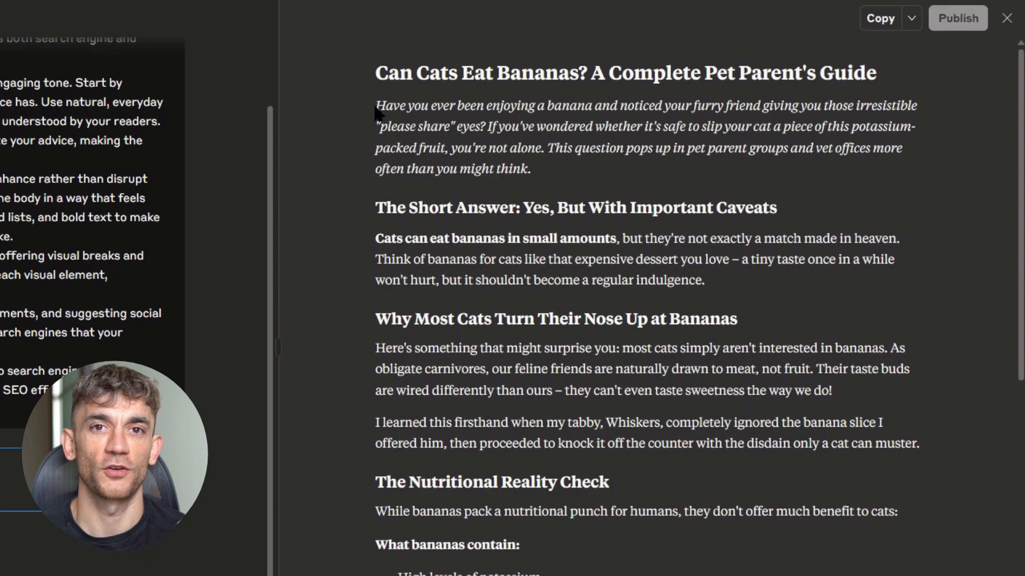
{"action": "left_click_drag", "start_coordinate": [376, 107], "coordinate": [902, 164]}
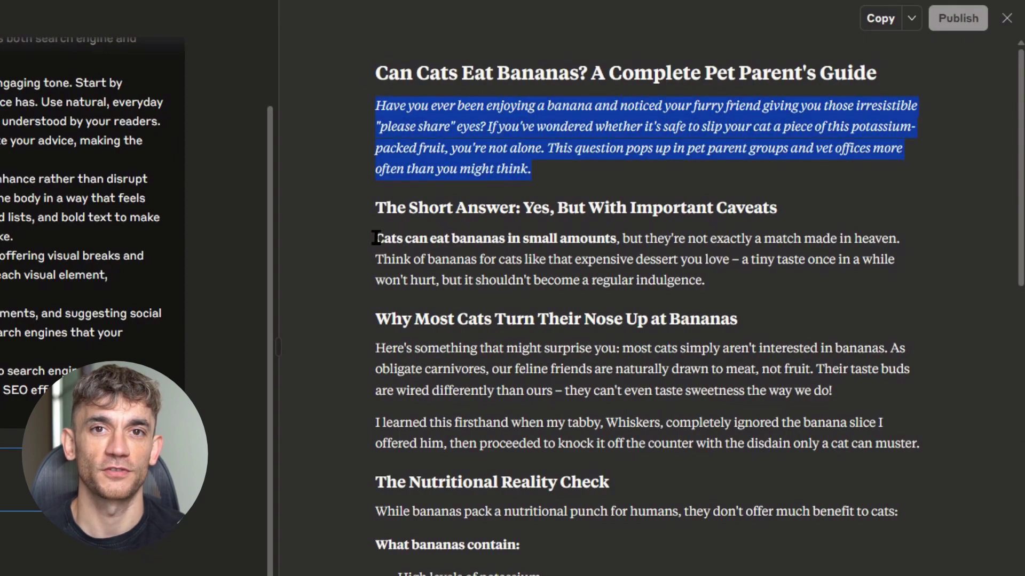
{"action": "left_click", "coordinate": [436, 167]}
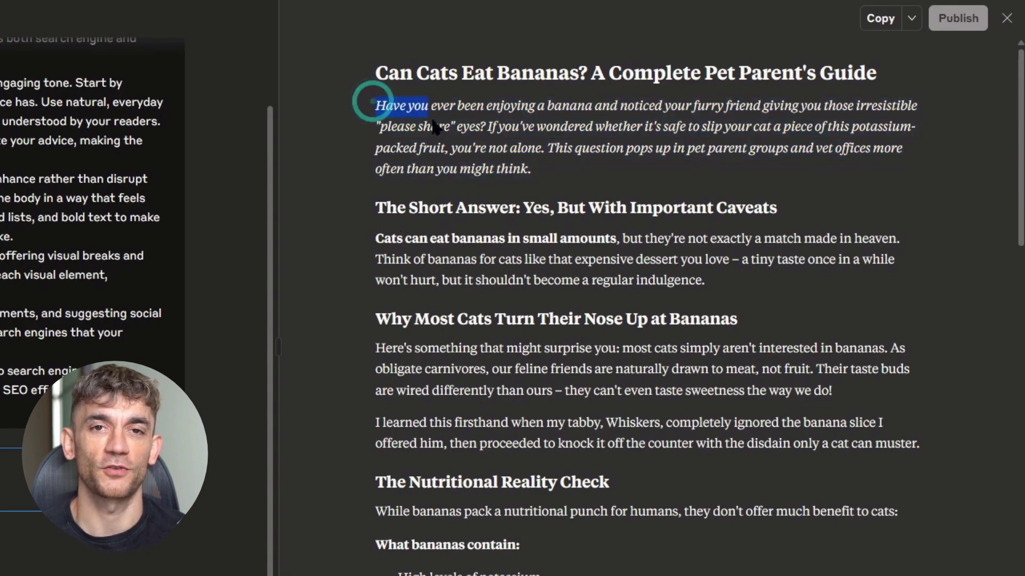
{"action": "left_click_drag", "start_coordinate": [376, 107], "coordinate": [470, 128]}
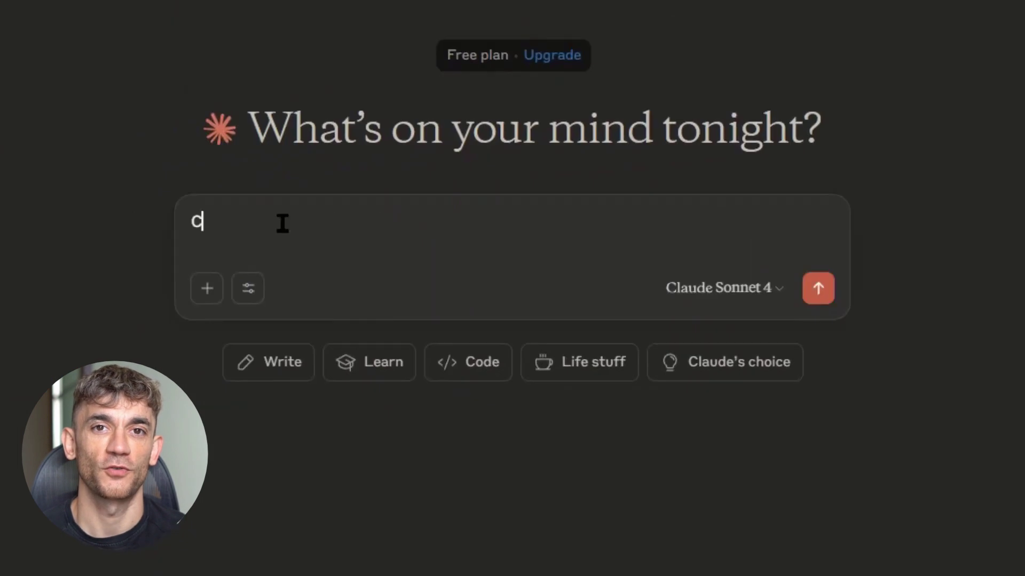
Send 'Convert this transcript into a blog post:' with the transcript and humanizing prompt, header line removed.
{"action": "type", "text": "onvert this "}
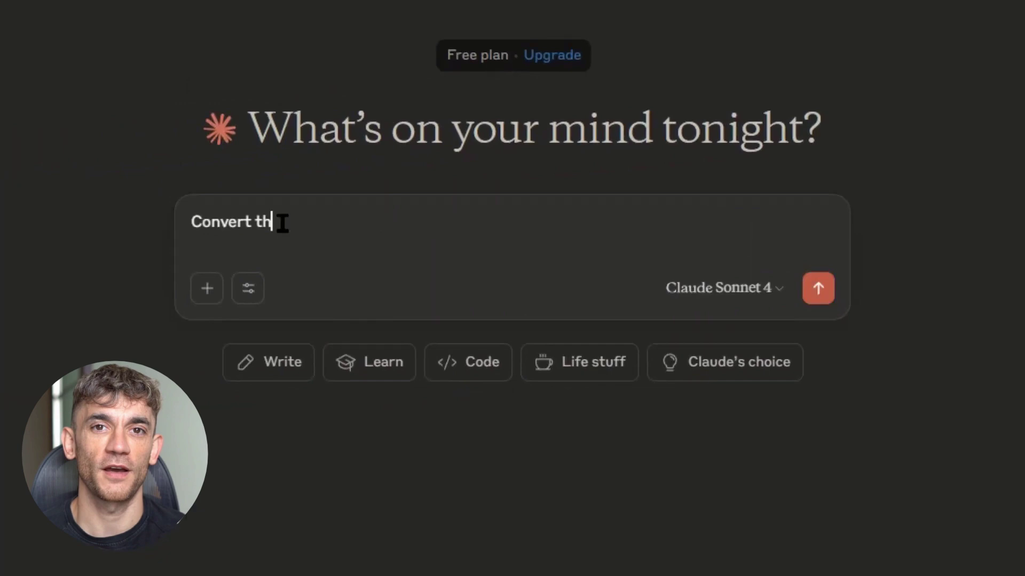
{"action": "type", "text": "transcript i"}
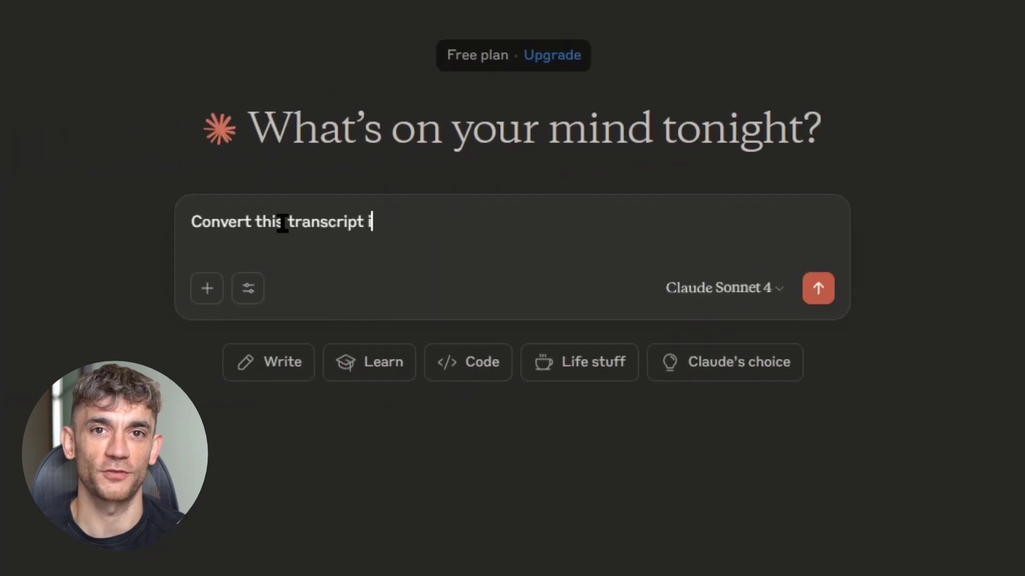
{"action": "type", "text": "nto a blog post:"}
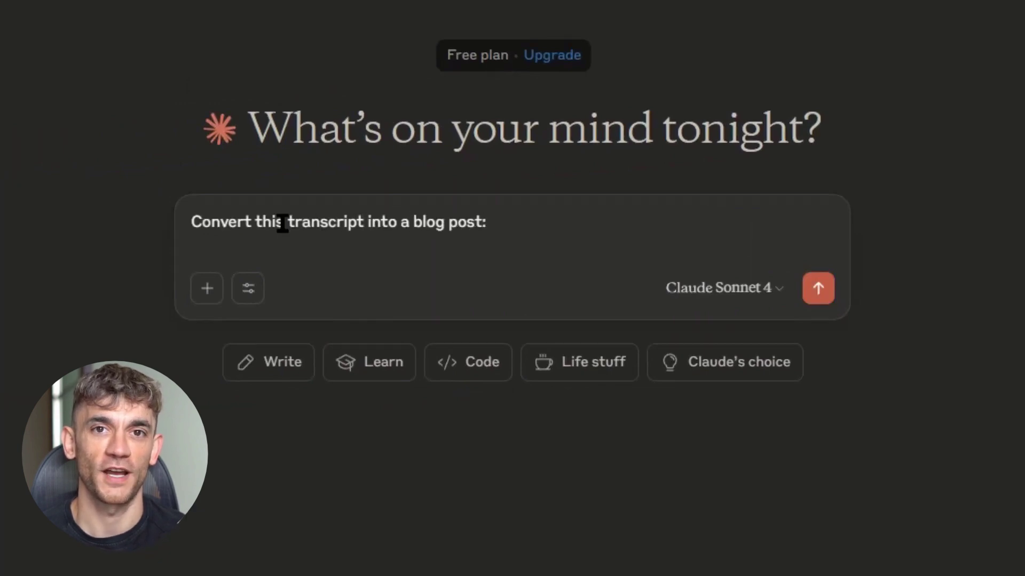
{"action": "key", "text": "ctrl+v"}
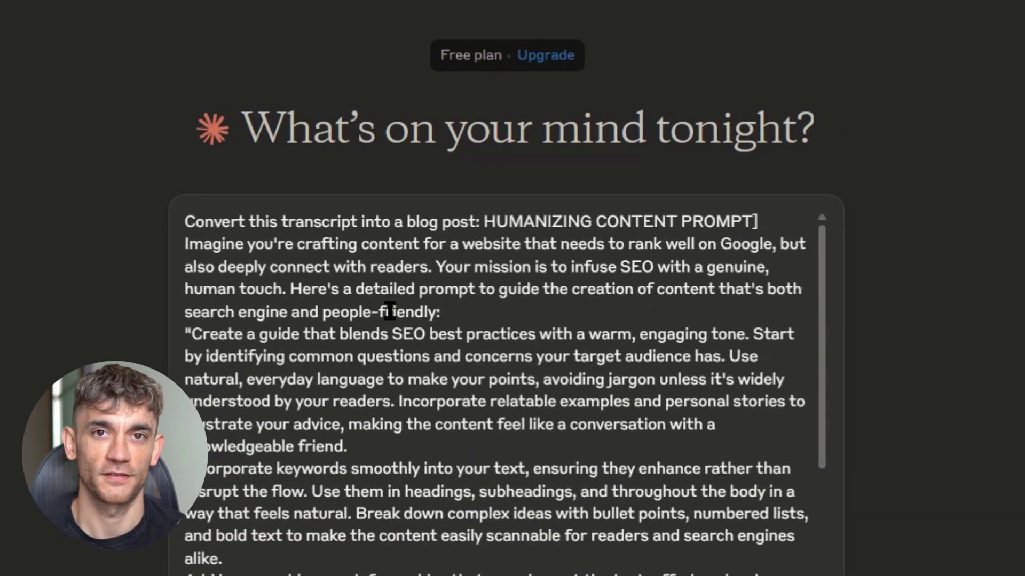
{"action": "key", "text": "ctrl+v"}
{"action": "left_click_drag", "start_coordinate": [484, 221], "coordinate": [764, 216]}
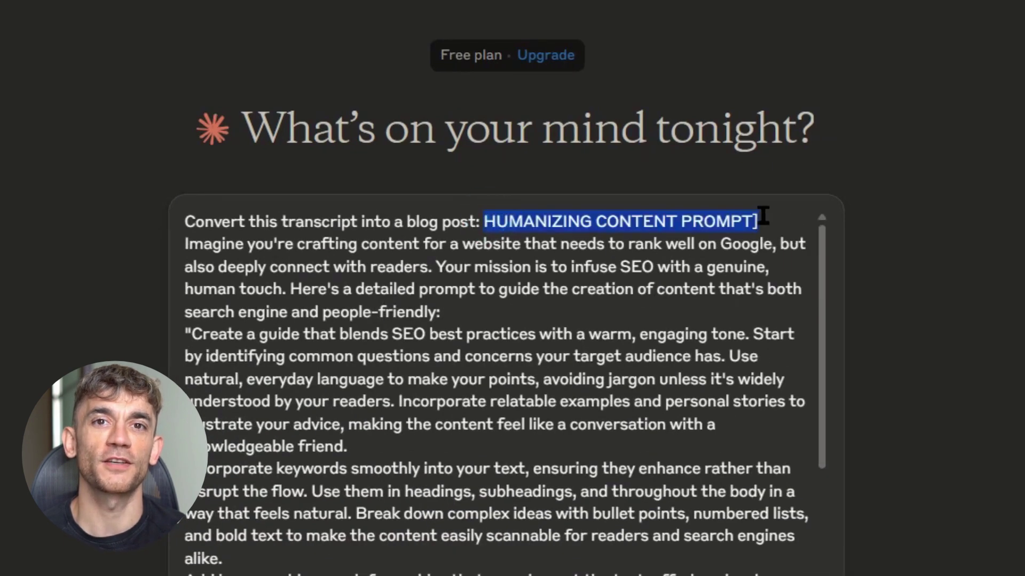
{"action": "key", "text": "BackSpace"}
{"action": "key", "text": "Return"}
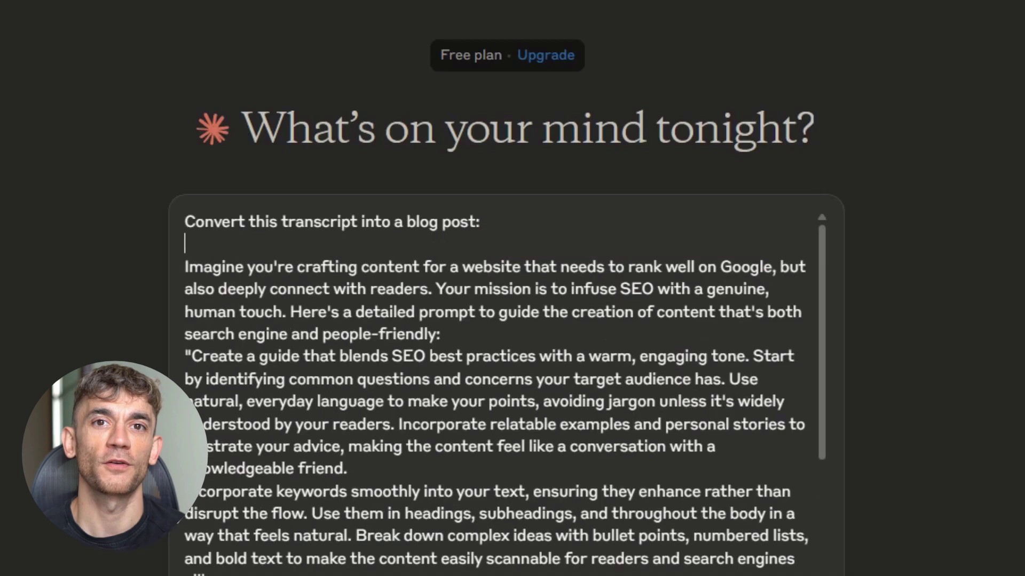
{"action": "scroll", "coordinate": [497, 373], "scroll_direction": "down", "scroll_amount": 5}
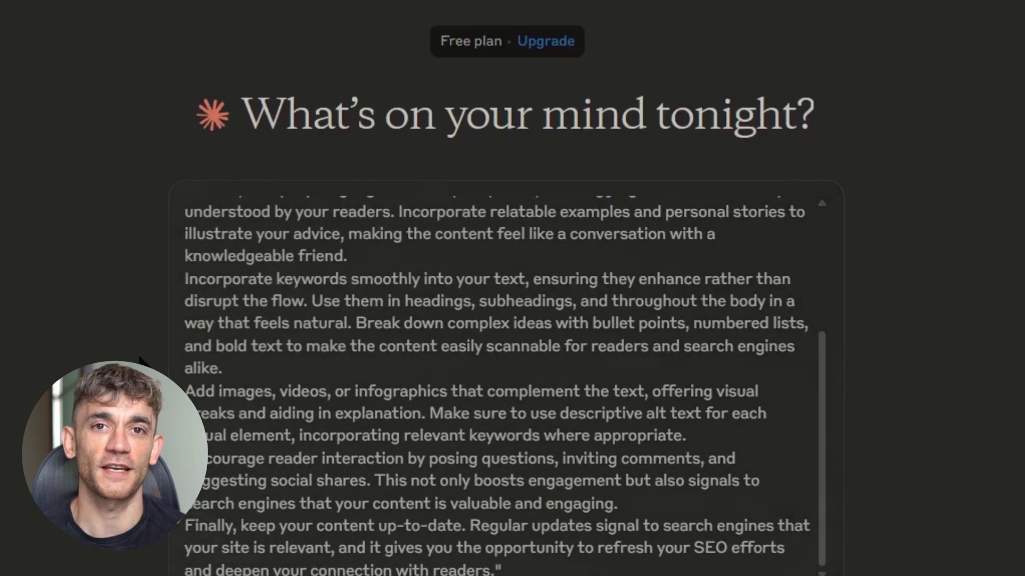
{"action": "key", "text": "Return"}
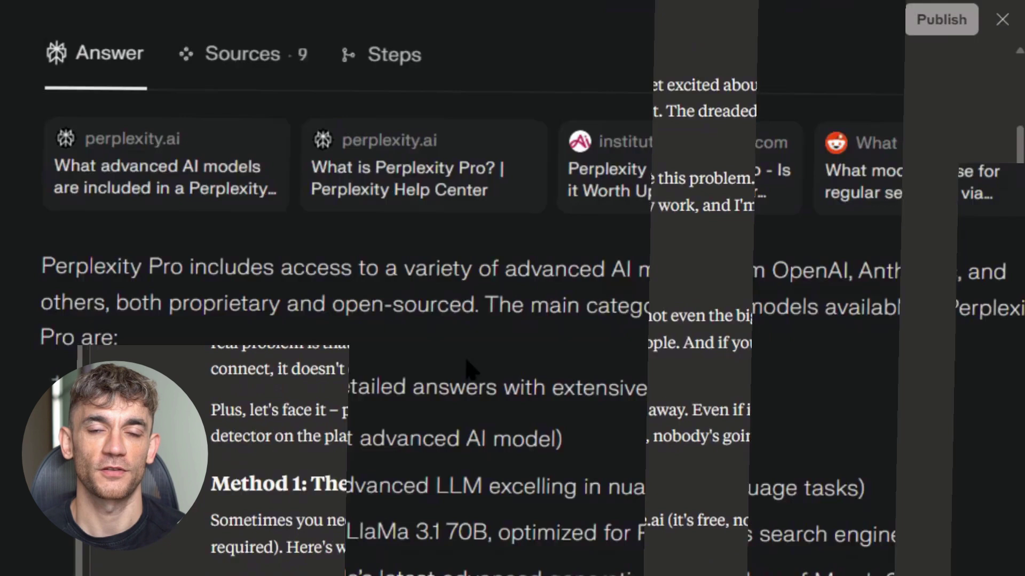
{"action": "scroll", "coordinate": [482, 337], "scroll_direction": "down", "scroll_amount": 1}
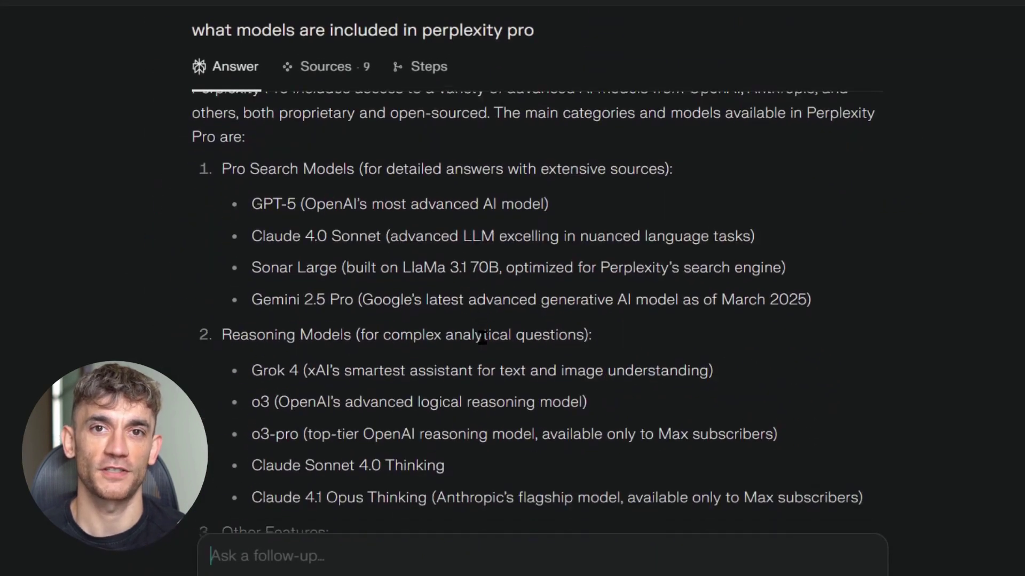
{"action": "scroll", "coordinate": [482, 337], "scroll_direction": "down", "scroll_amount": 3}
{"action": "left_click_drag", "start_coordinate": [249, 281], "coordinate": [760, 274]}
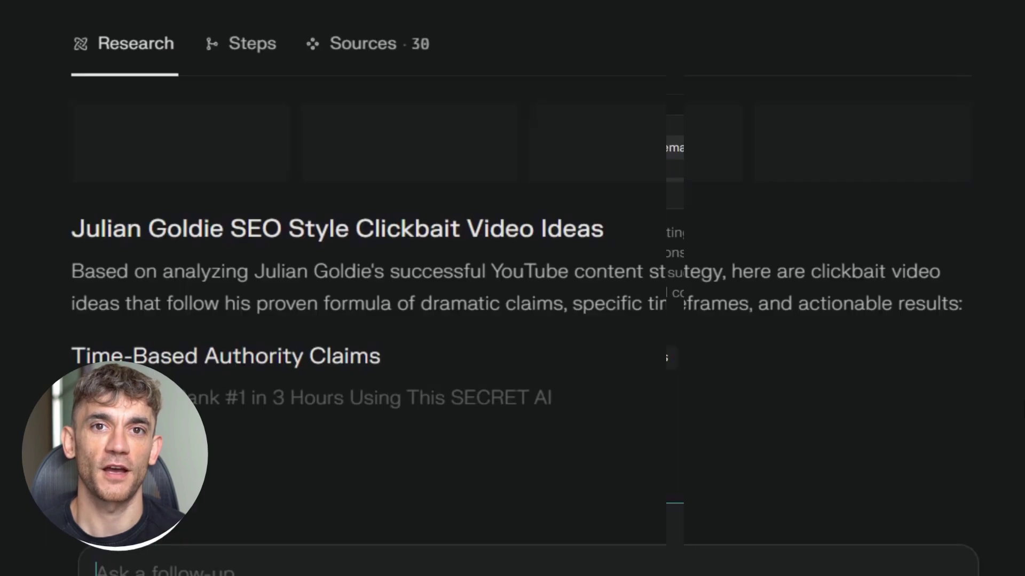
{"action": "scroll", "coordinate": [933, 382], "scroll_direction": "down", "scroll_amount": 2}
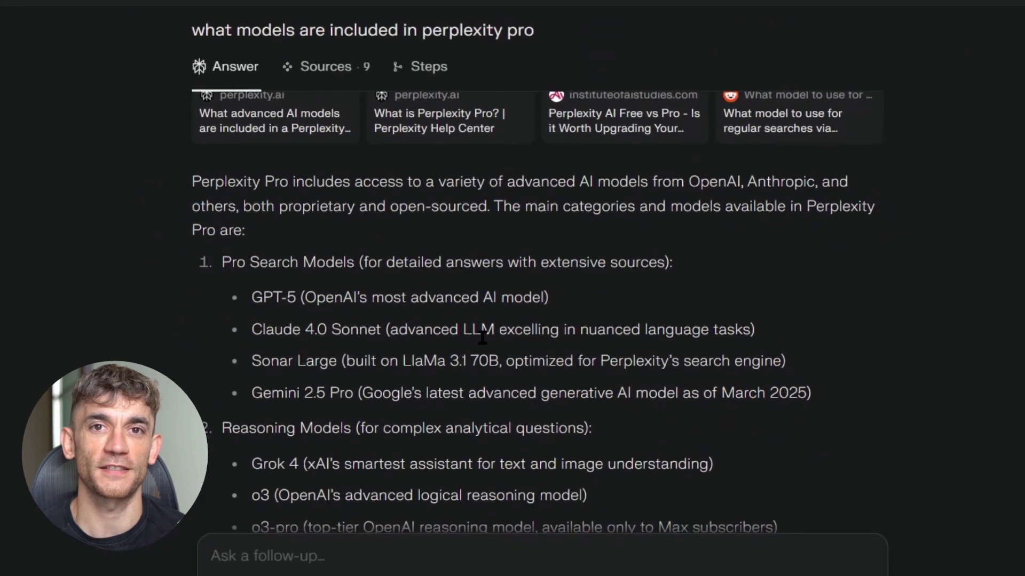
{"action": "scroll", "coordinate": [482, 337], "scroll_direction": "down", "scroll_amount": 2}
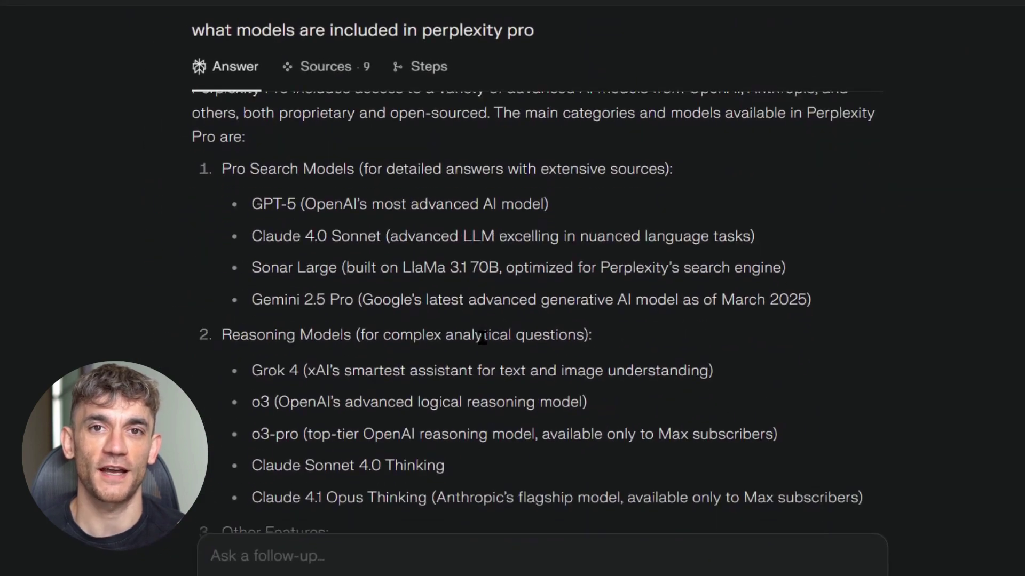
{"action": "scroll", "coordinate": [482, 337], "scroll_direction": "down", "scroll_amount": 2}
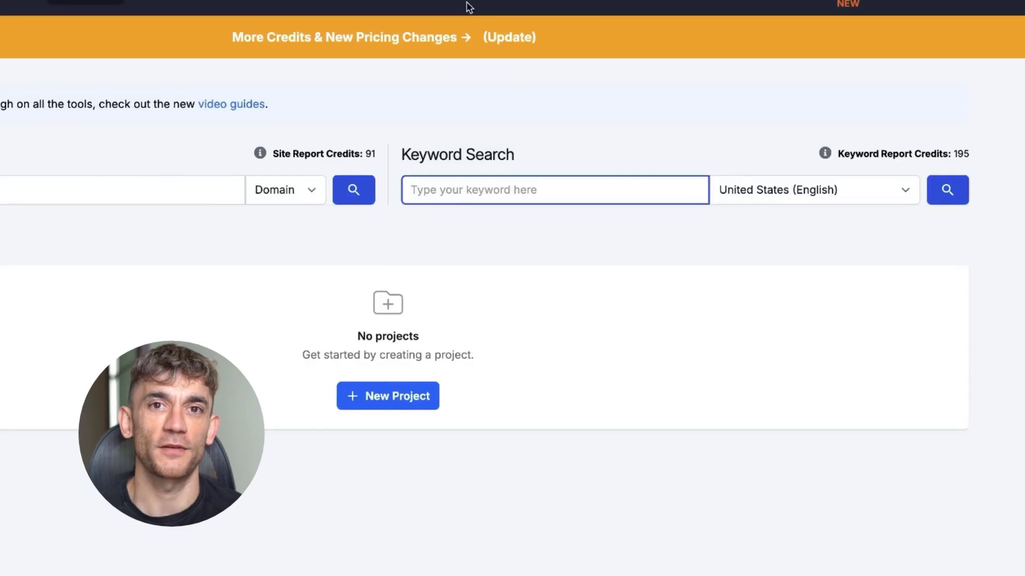
Search keywords for 'cooking course' in the United States.
{"action": "type", "text": "cooking course"}
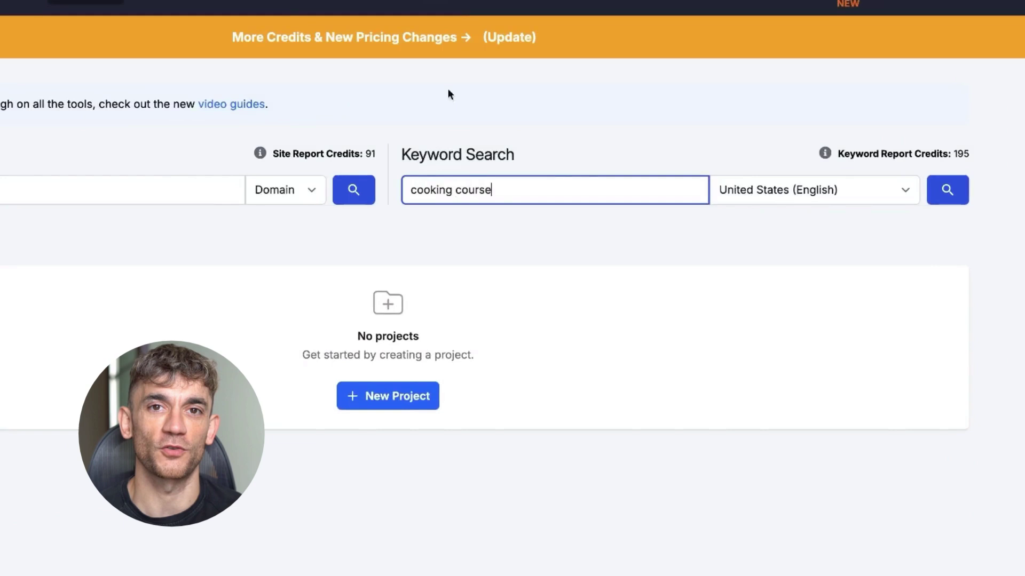
{"action": "key", "text": "Return"}
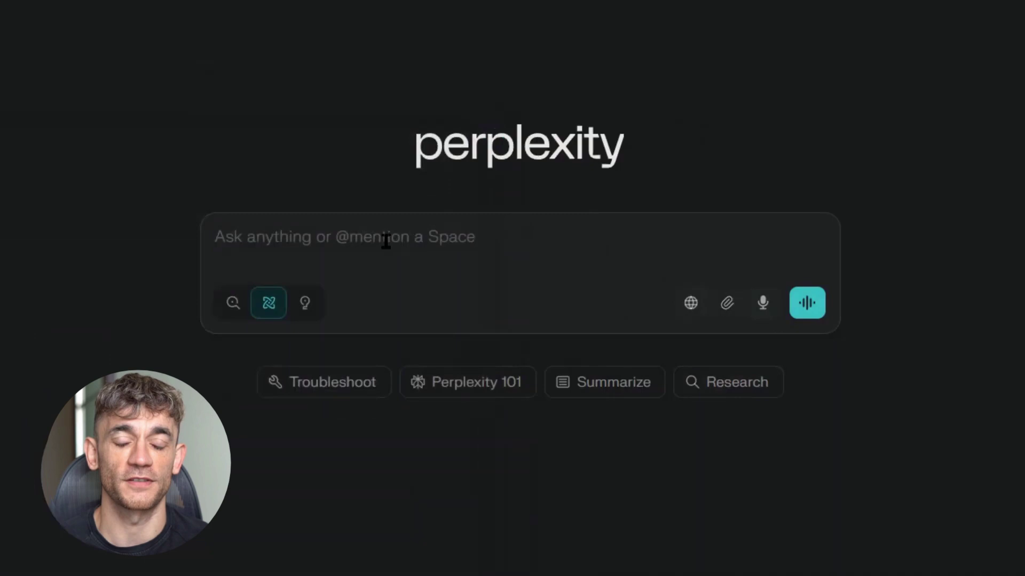
Write the question asking for 'Julian Goldie SEO' style clickbait SEO video ideas.
{"action": "left_click", "coordinate": [319, 226]}
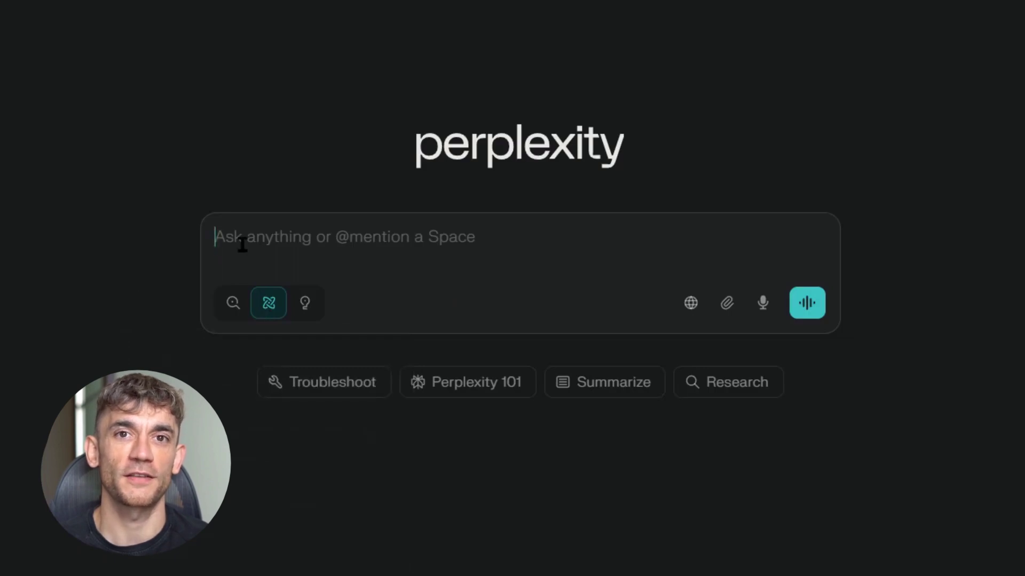
{"action": "type", "text": "Give me some 'Julian Goldie SEO' style clickbait SEO video ideas"}
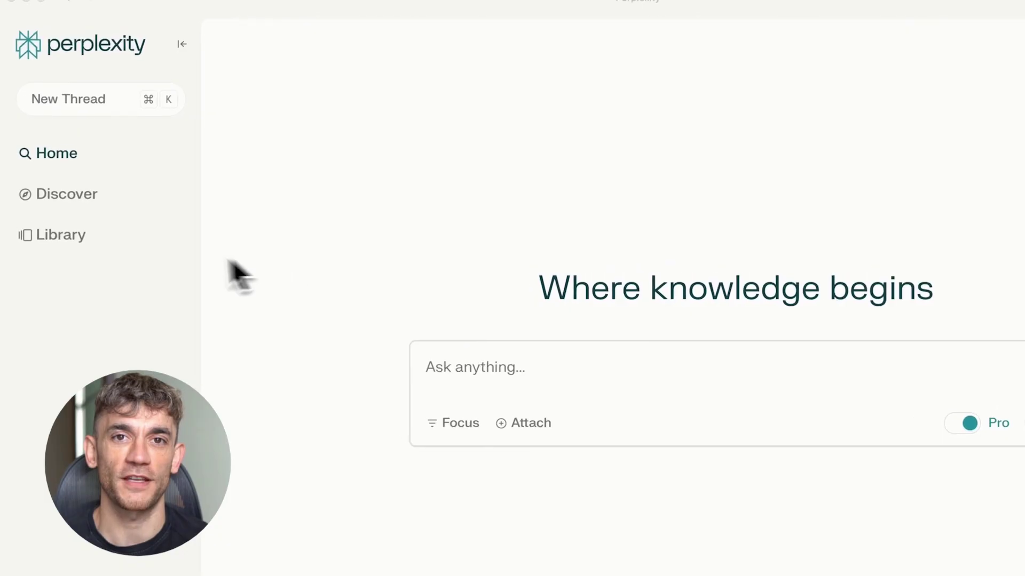
Start a new draft Perplexity Page from the library.
{"action": "left_click", "coordinate": [227, 323]}
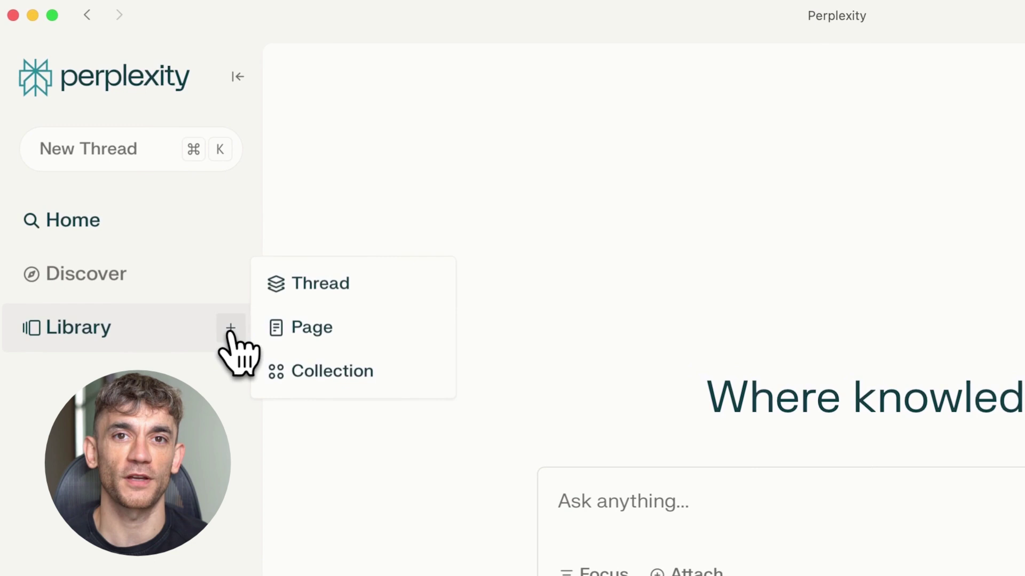
{"action": "left_click", "coordinate": [359, 347]}
{"action": "type", "text": "et"}
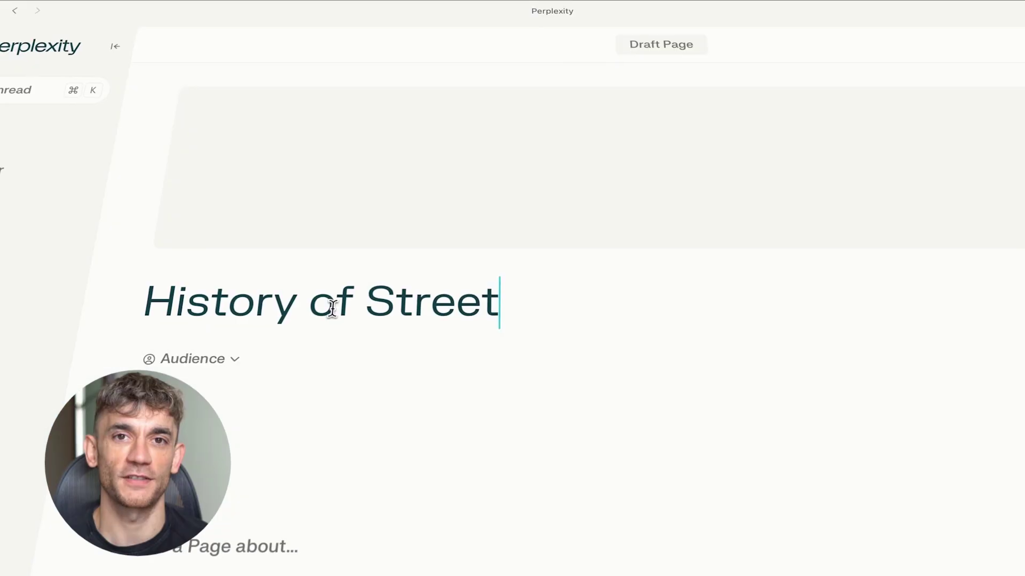
{"action": "type", "text": "Ar"}
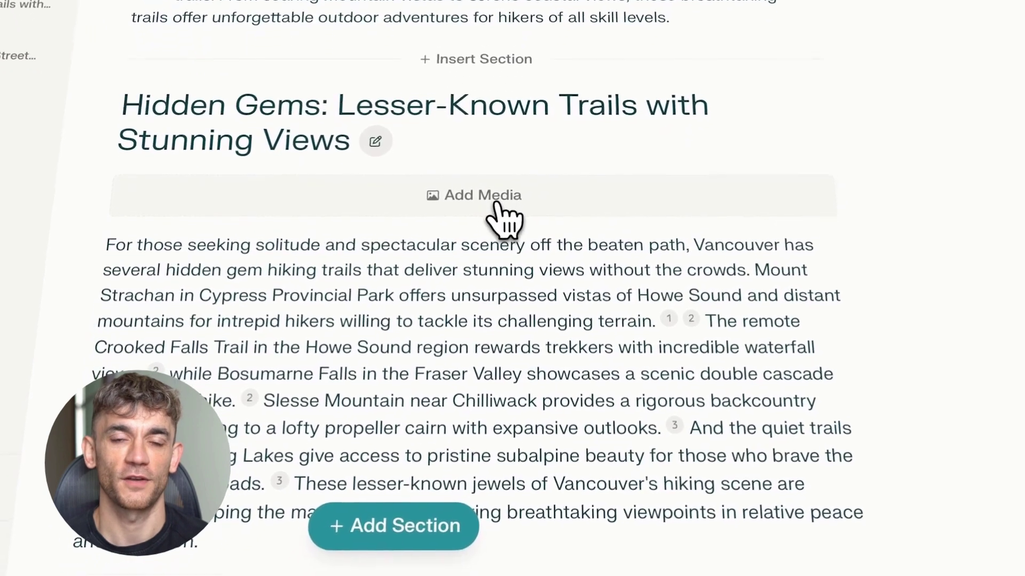
Swap the Hidden Gems section image for the turquoise lake photo.
{"action": "left_click", "coordinate": [499, 198]}
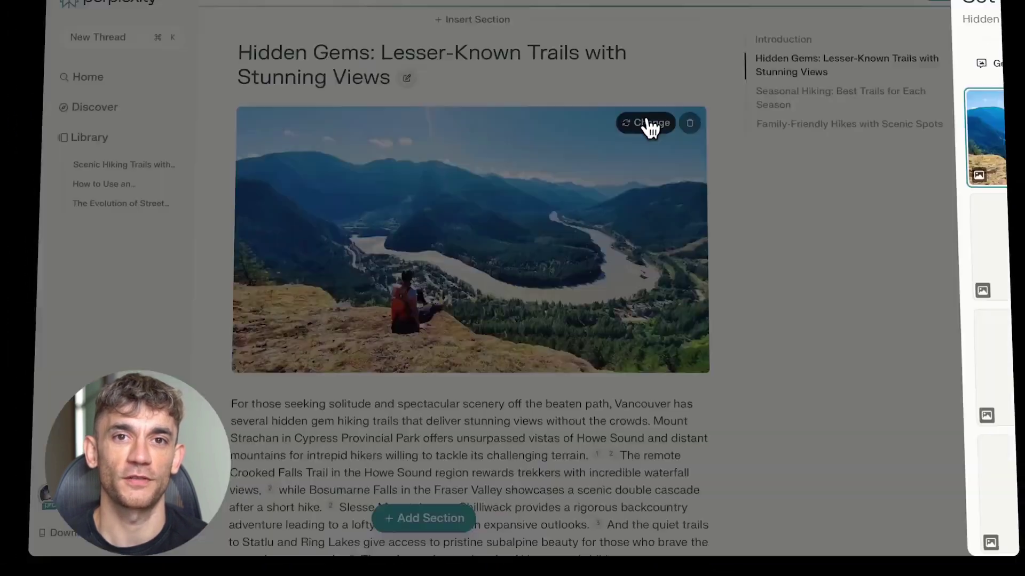
{"action": "left_click", "coordinate": [649, 128]}
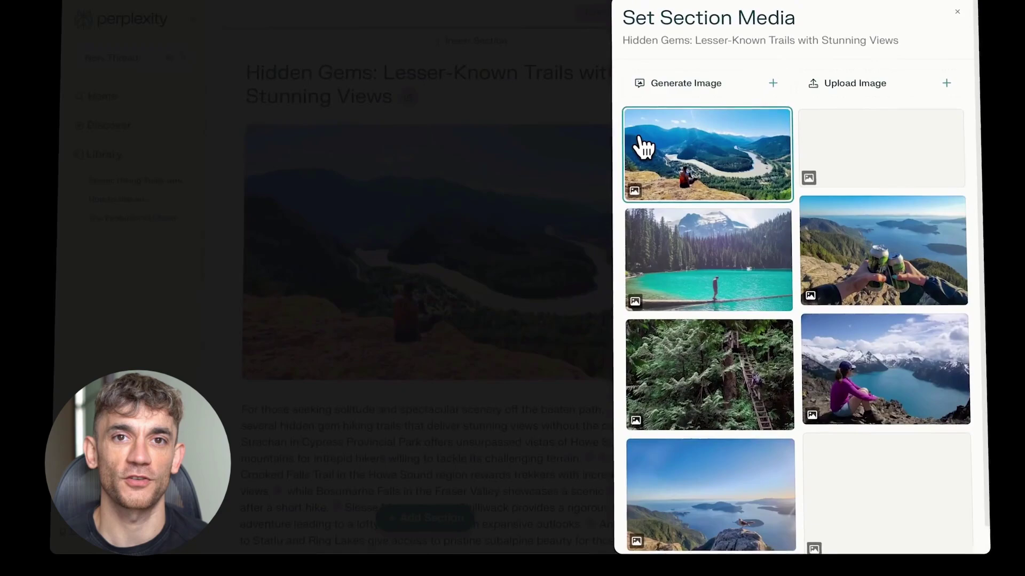
{"action": "left_click", "coordinate": [681, 277]}
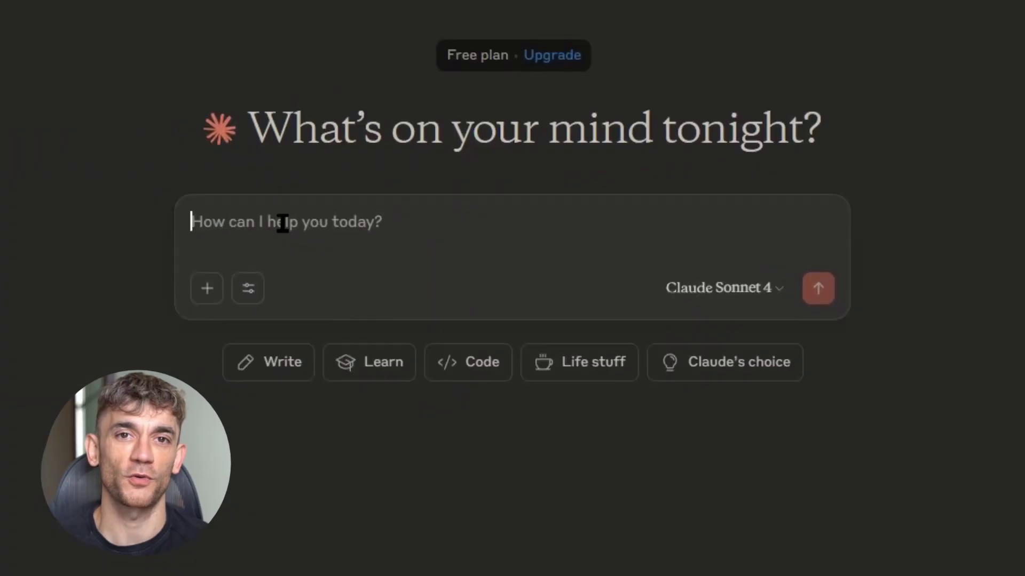
Send 'Convert this transcript into a blog post:' with the pasted humanizing prompt, stray label removed.
{"action": "type", "text": "C"}
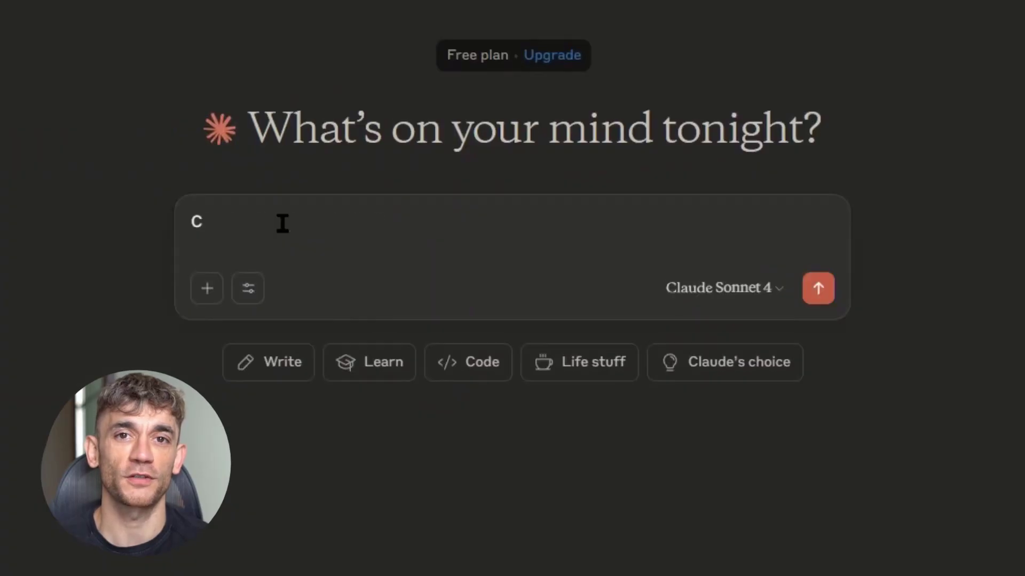
{"action": "type", "text": "onvert this transcript into a blog post:"}
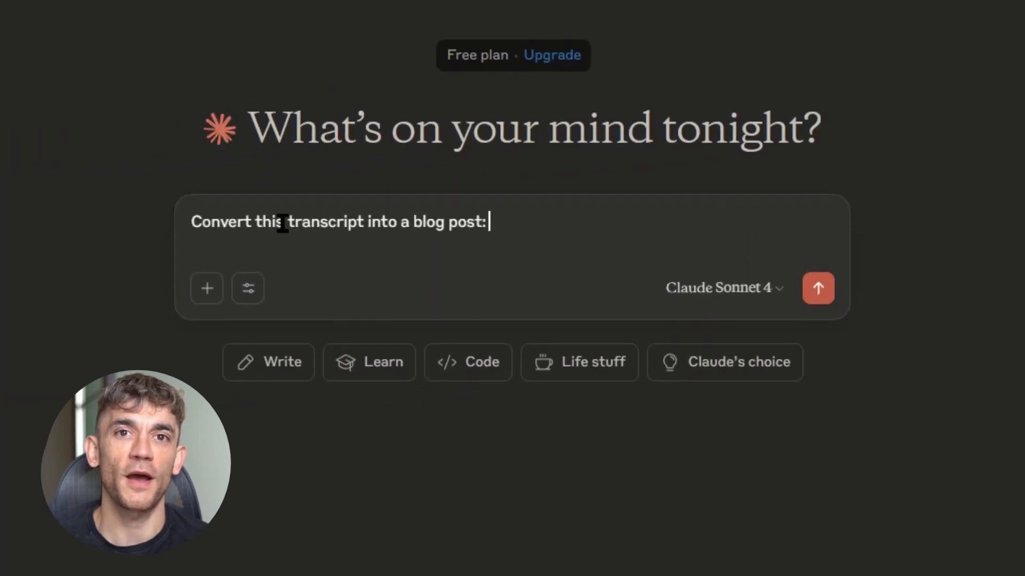
{"action": "key", "text": "ctrl+v"}
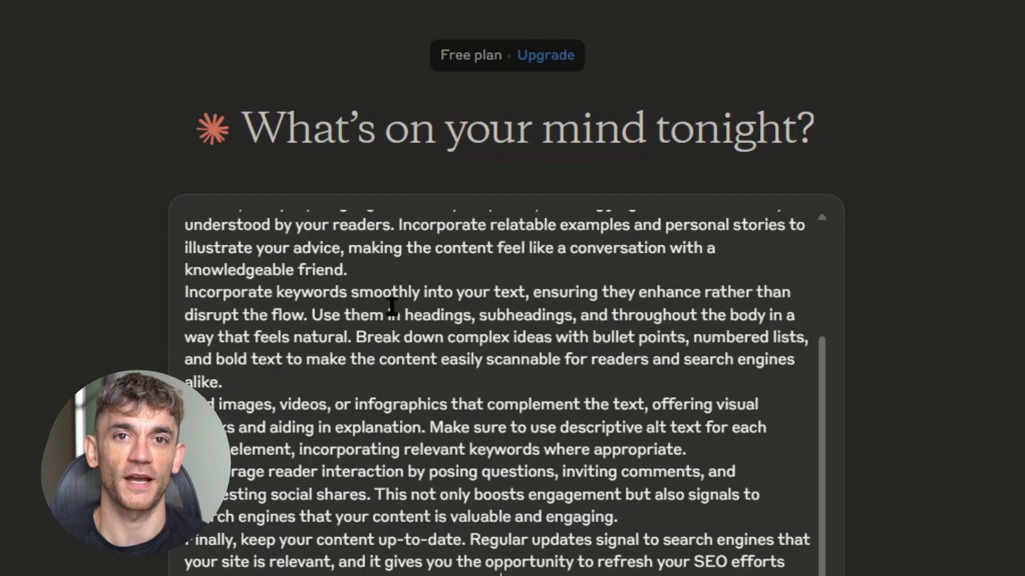
{"action": "scroll", "coordinate": [391, 307], "scroll_direction": "up", "scroll_amount": 3}
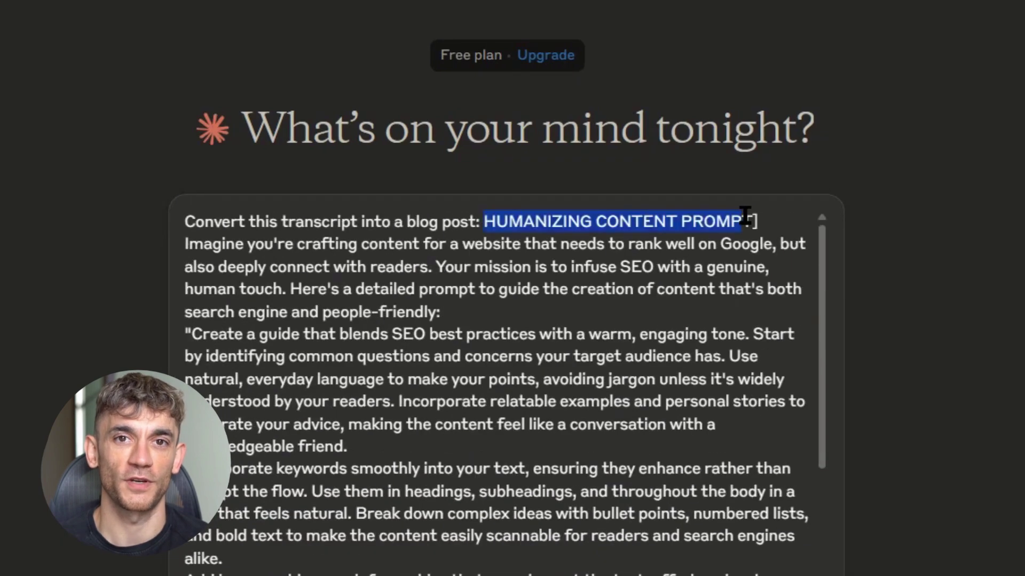
{"action": "left_click_drag", "start_coordinate": [483, 218], "coordinate": [763, 216]}
{"action": "key", "text": "BackSpace"}
{"action": "key", "text": "shift+Return"}
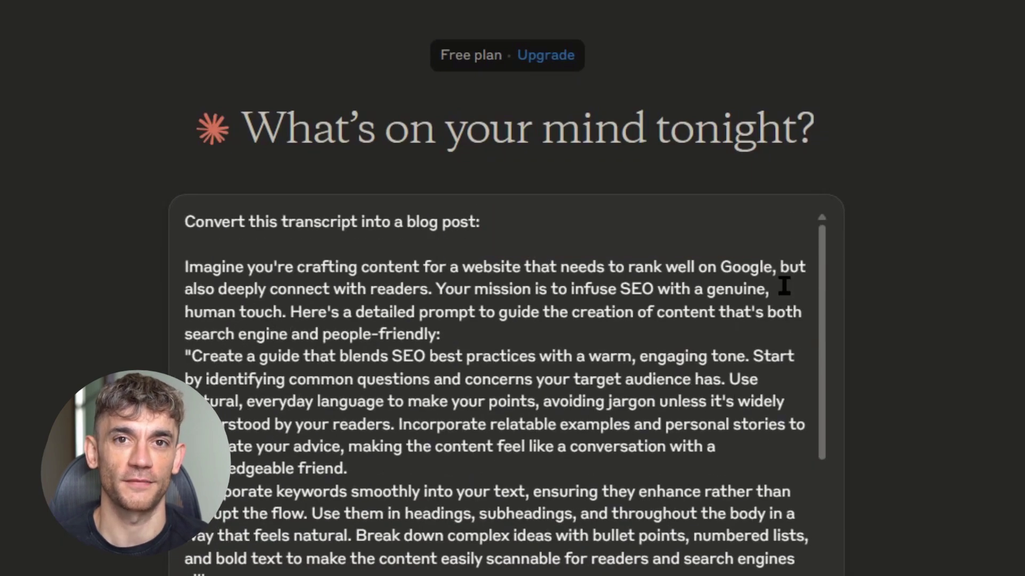
{"action": "scroll", "coordinate": [247, 327], "scroll_direction": "down", "scroll_amount": 2}
{"action": "scroll", "coordinate": [534, 374], "scroll_direction": "down", "scroll_amount": 5}
{"action": "left_click", "coordinate": [816, 469]}
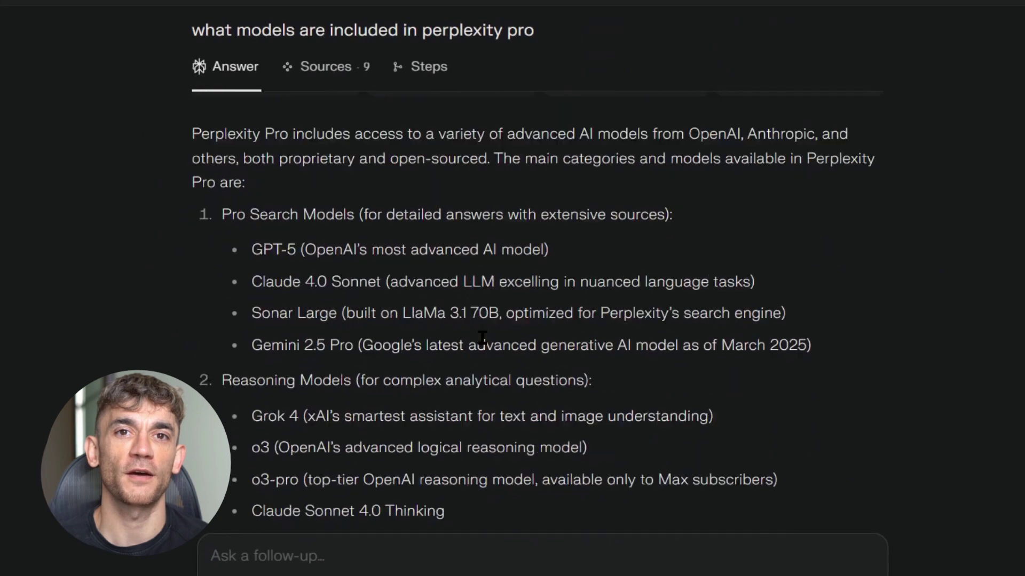
{"action": "scroll", "coordinate": [482, 337], "scroll_direction": "down", "scroll_amount": 1}
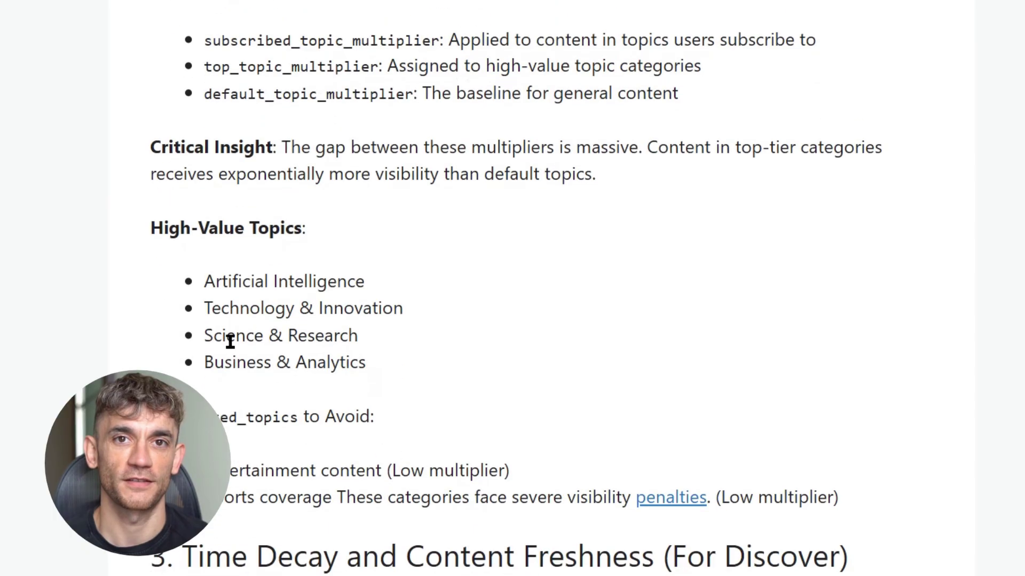
Highlight the four high-value and two restricted topics, then read on to the time-decay section.
{"action": "left_click_drag", "start_coordinate": [202, 281], "coordinate": [352, 380]}
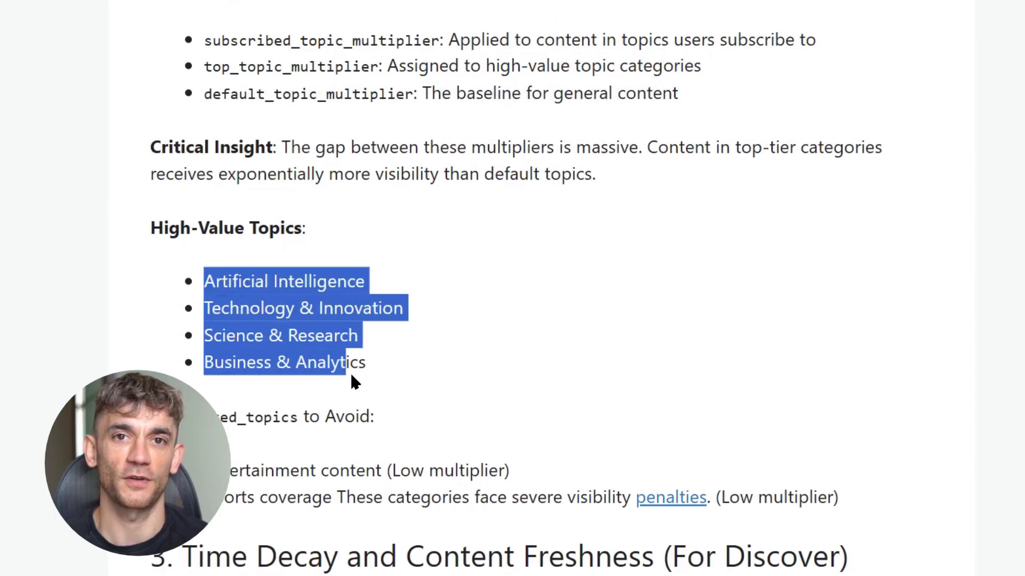
{"action": "left_click", "coordinate": [381, 376]}
{"action": "scroll", "coordinate": [187, 299], "scroll_direction": "down", "scroll_amount": 3}
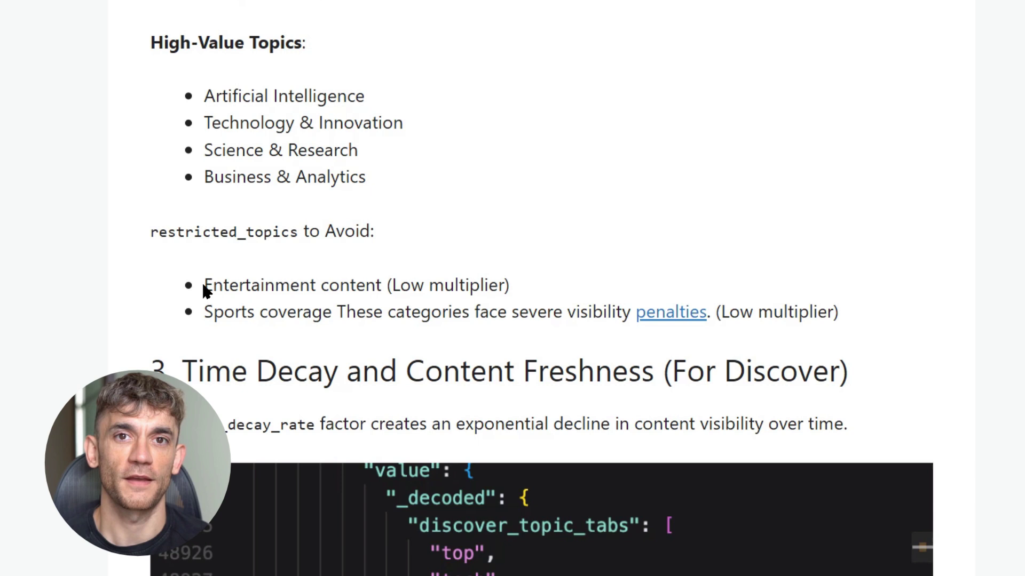
{"action": "left_click_drag", "start_coordinate": [202, 285], "coordinate": [900, 311]}
{"action": "left_click", "coordinate": [901, 310]}
{"action": "scroll", "coordinate": [901, 312], "scroll_direction": "down", "scroll_amount": 3}
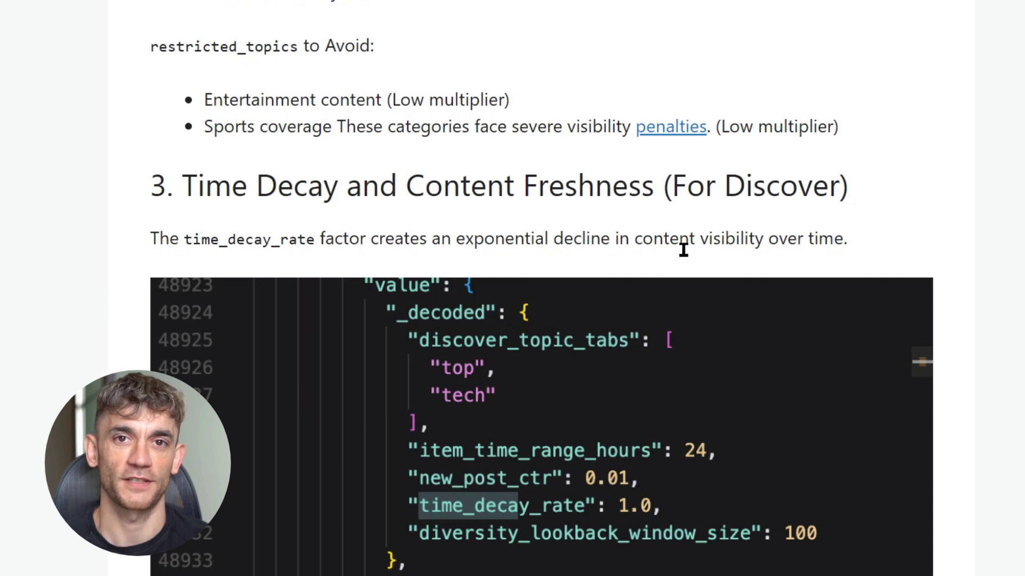
{"action": "scroll", "coordinate": [755, 256], "scroll_direction": "down", "scroll_amount": 3}
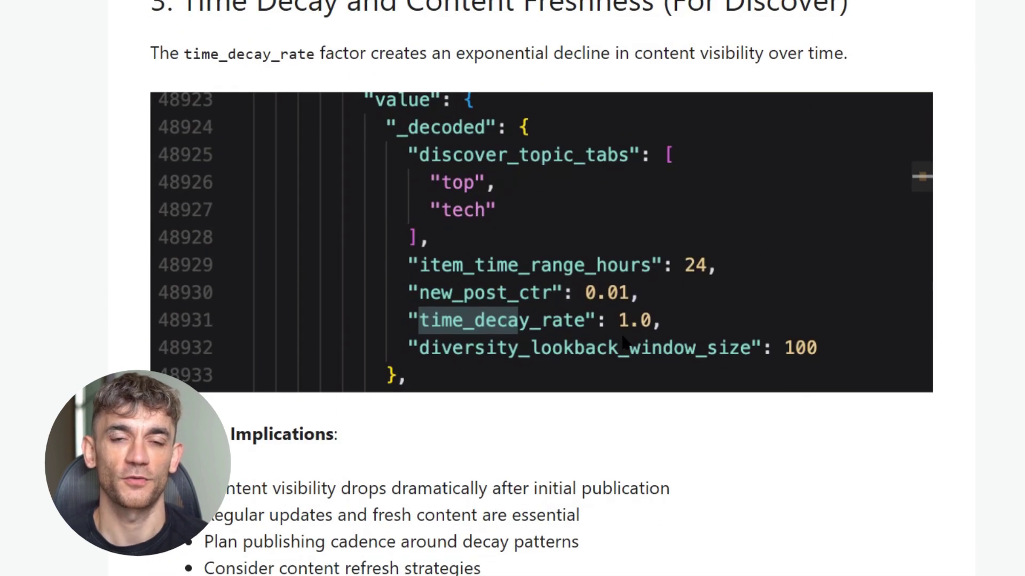
{"action": "scroll", "coordinate": [758, 347], "scroll_direction": "down", "scroll_amount": 2}
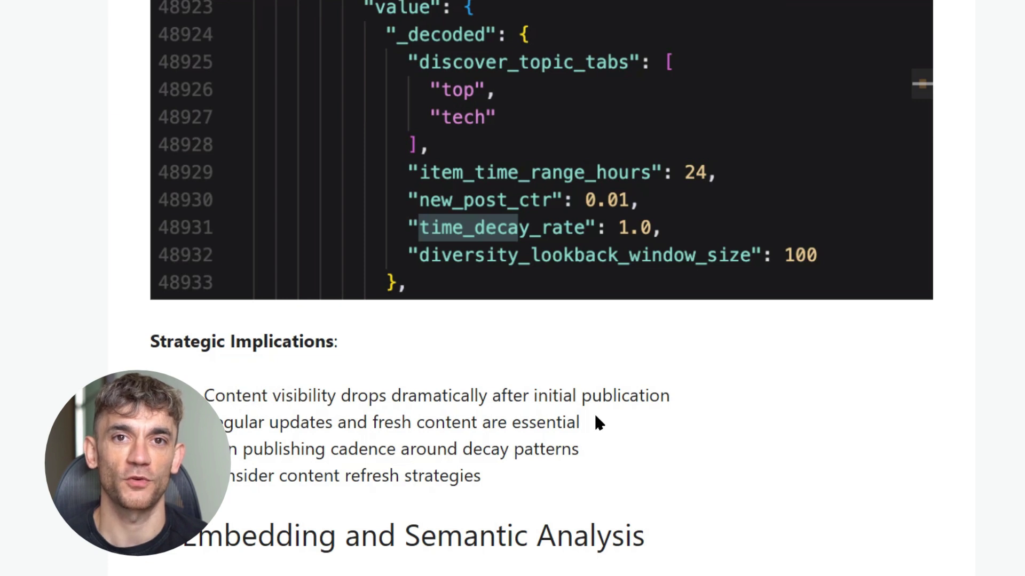
{"action": "scroll", "coordinate": [629, 423], "scroll_direction": "down", "scroll_amount": 2}
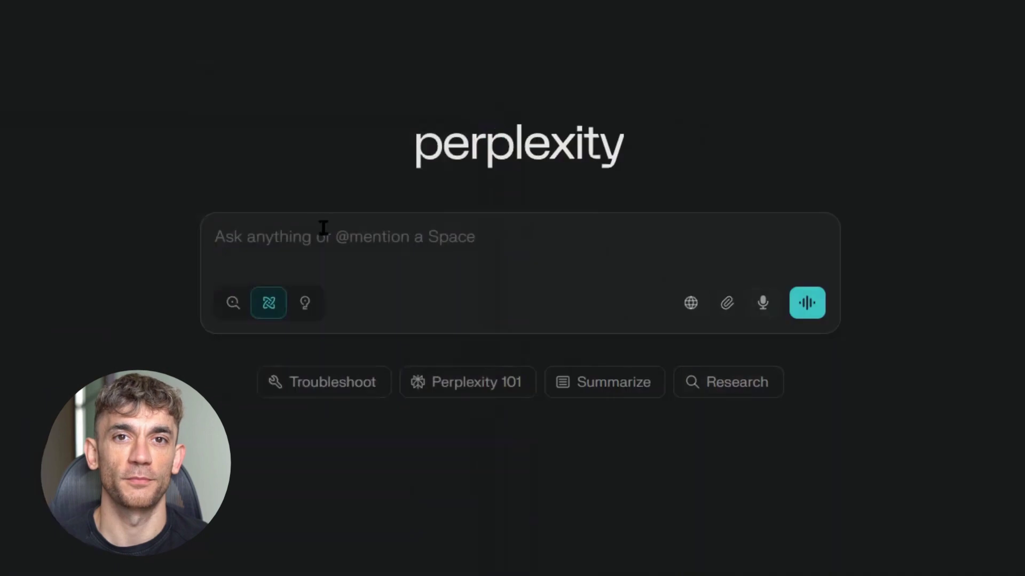
Ask for 'Julian Goldie SEO' style clickbait SEO video ideas and skim the resulting report.
{"action": "left_click", "coordinate": [319, 224]}
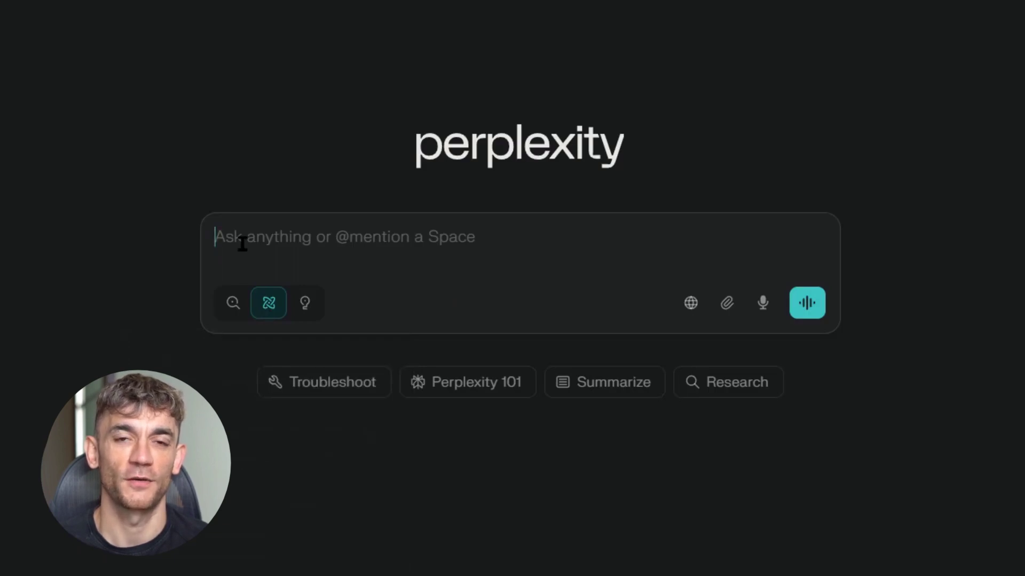
{"action": "type", "text": "Give me some 'Julian Goldie SEO' style clickbait SEO video ideas"}
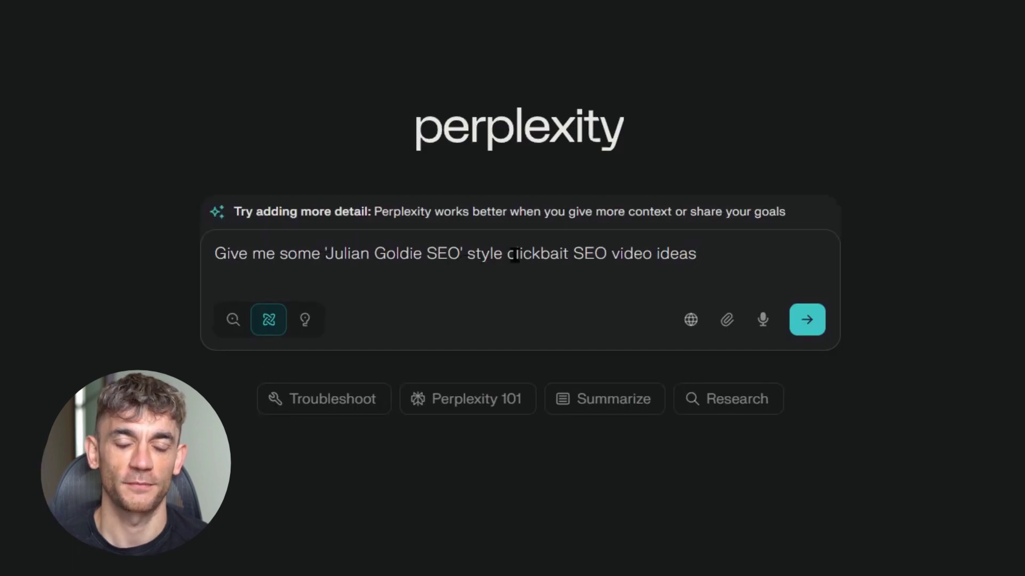
{"action": "left_click", "coordinate": [800, 326]}
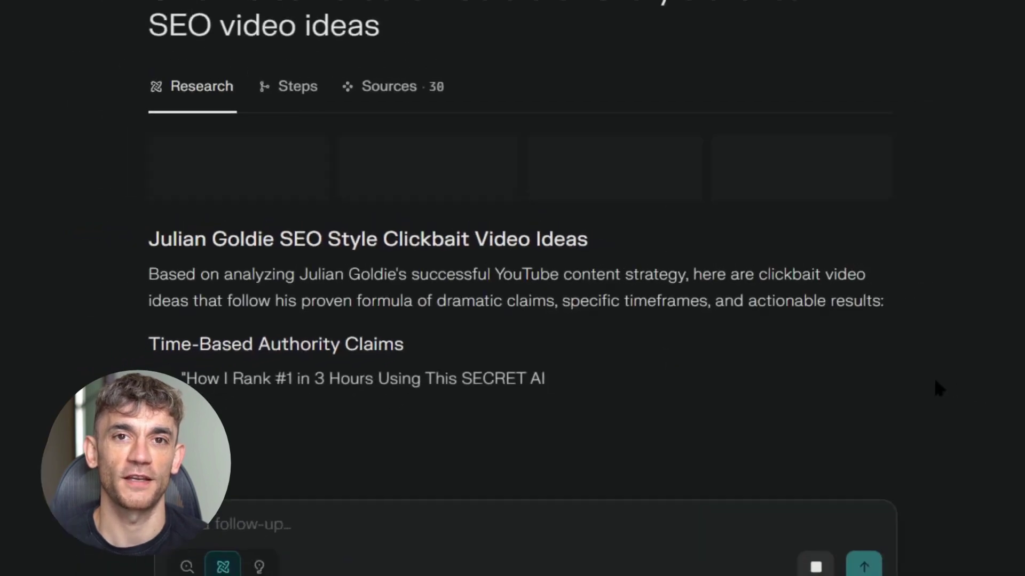
{"action": "scroll", "coordinate": [937, 386], "scroll_direction": "down", "scroll_amount": 2}
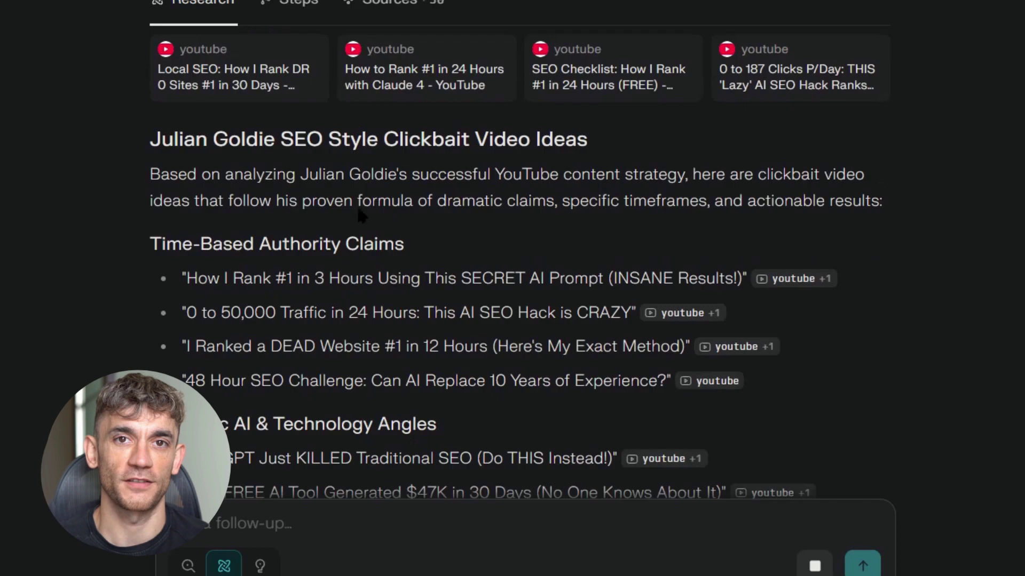
{"action": "left_click_drag", "start_coordinate": [152, 144], "coordinate": [598, 144]}
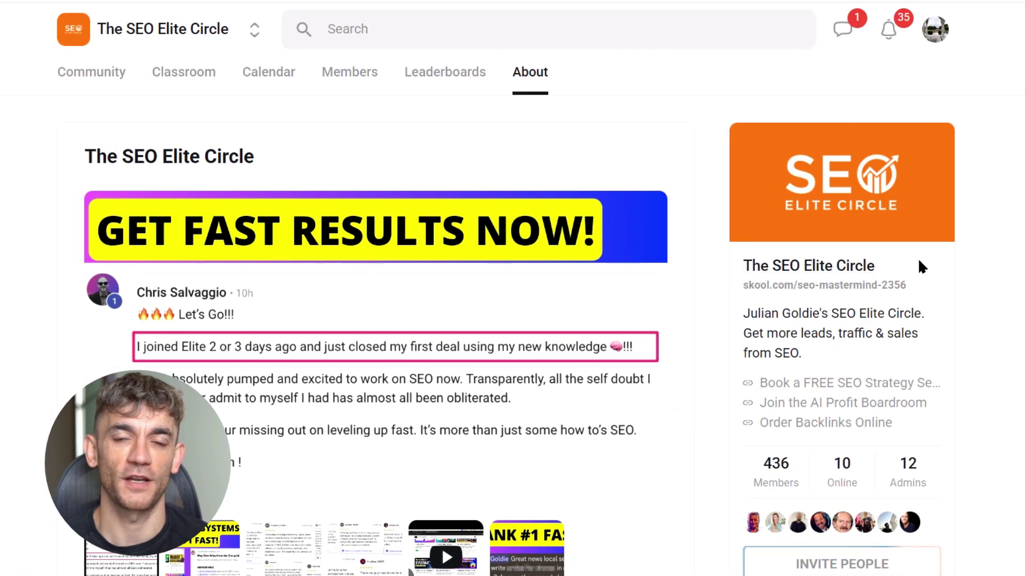
Highlight The SEO Elite Circle name and scroll down to its 436 members and $51/month price.
{"action": "left_click_drag", "start_coordinate": [913, 261], "coordinate": [730, 272]}
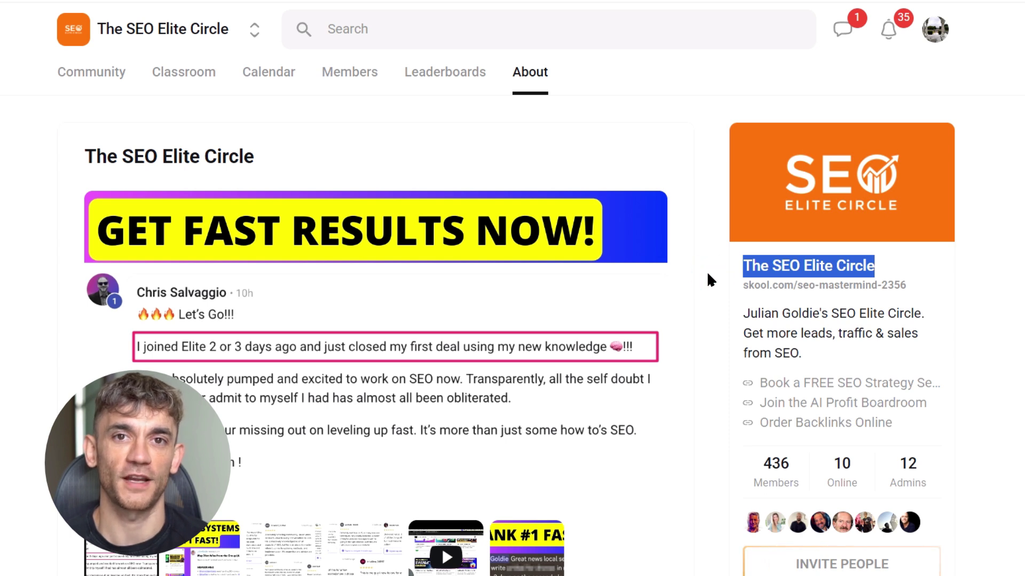
{"action": "scroll", "coordinate": [708, 274], "scroll_direction": "down", "scroll_amount": 3}
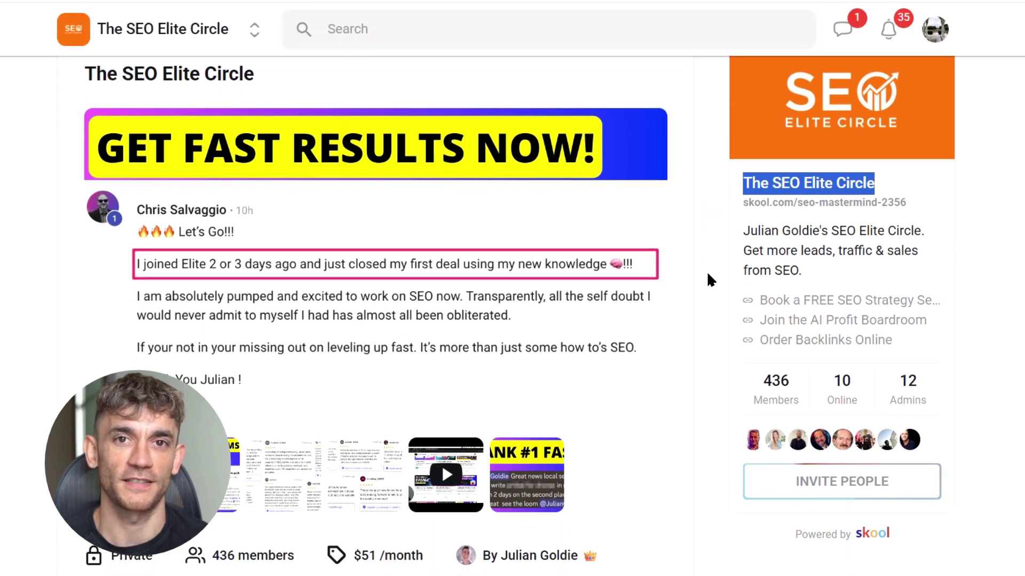
{"action": "scroll", "coordinate": [708, 273], "scroll_direction": "down", "scroll_amount": 1}
{"action": "scroll", "coordinate": [707, 271], "scroll_direction": "down", "scroll_amount": 2}
{"action": "scroll", "coordinate": [706, 271], "scroll_direction": "down", "scroll_amount": 1}
{"action": "scroll", "coordinate": [707, 271], "scroll_direction": "down", "scroll_amount": 2}
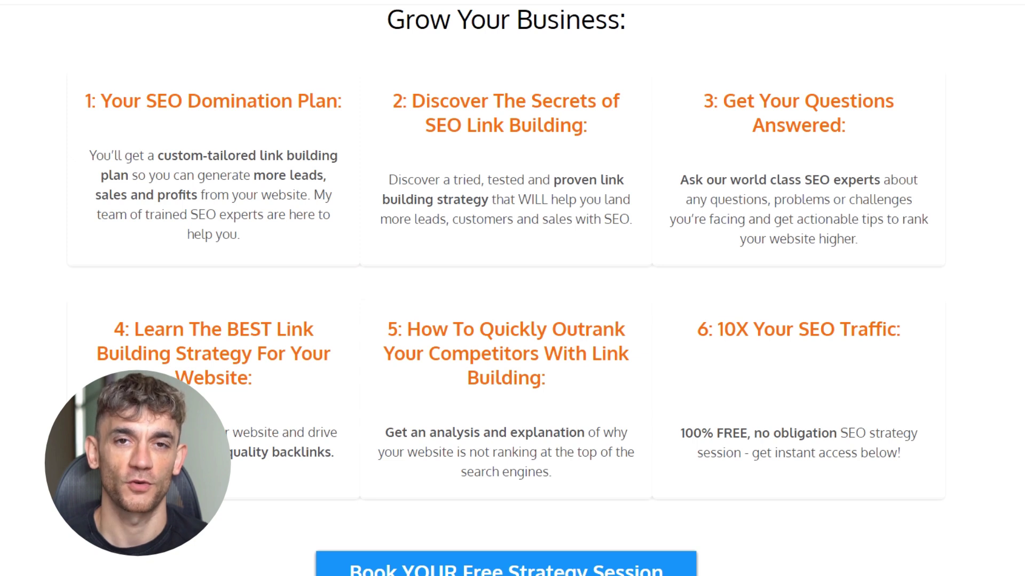
Scroll past About Me to the François Grante, Alex Membrillo and Will Cannon testimonials and the booking banner.
{"action": "scroll", "coordinate": [512, 288], "scroll_direction": "down", "scroll_amount": 1}
{"action": "scroll", "coordinate": [513, 288], "scroll_direction": "down", "scroll_amount": 2}
{"action": "scroll", "coordinate": [512, 288], "scroll_direction": "down", "scroll_amount": 3}
{"action": "scroll", "coordinate": [512, 288], "scroll_direction": "down", "scroll_amount": 3}
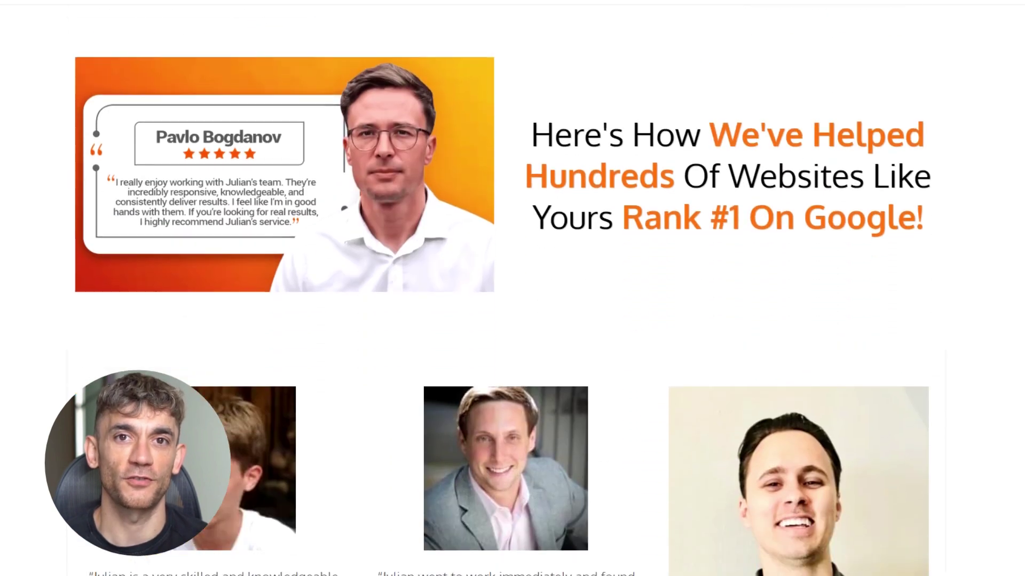
{"action": "scroll", "coordinate": [512, 288], "scroll_direction": "down", "scroll_amount": 5}
{"action": "scroll", "coordinate": [513, 288], "scroll_direction": "down", "scroll_amount": 4}
{"action": "scroll", "coordinate": [512, 288], "scroll_direction": "down", "scroll_amount": 5}
{"action": "scroll", "coordinate": [512, 288], "scroll_direction": "down", "scroll_amount": 5}
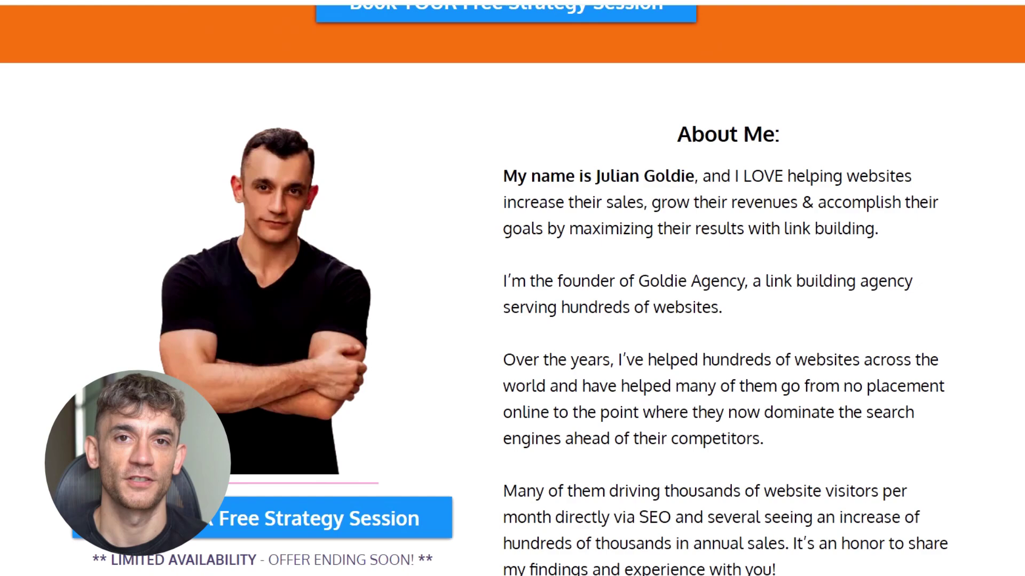
{"action": "scroll", "coordinate": [512, 289], "scroll_direction": "down", "scroll_amount": 4}
{"action": "scroll", "coordinate": [512, 288], "scroll_direction": "down", "scroll_amount": 3}
{"action": "scroll", "coordinate": [513, 288], "scroll_direction": "down", "scroll_amount": 5}
{"action": "scroll", "coordinate": [513, 288], "scroll_direction": "down", "scroll_amount": 4}
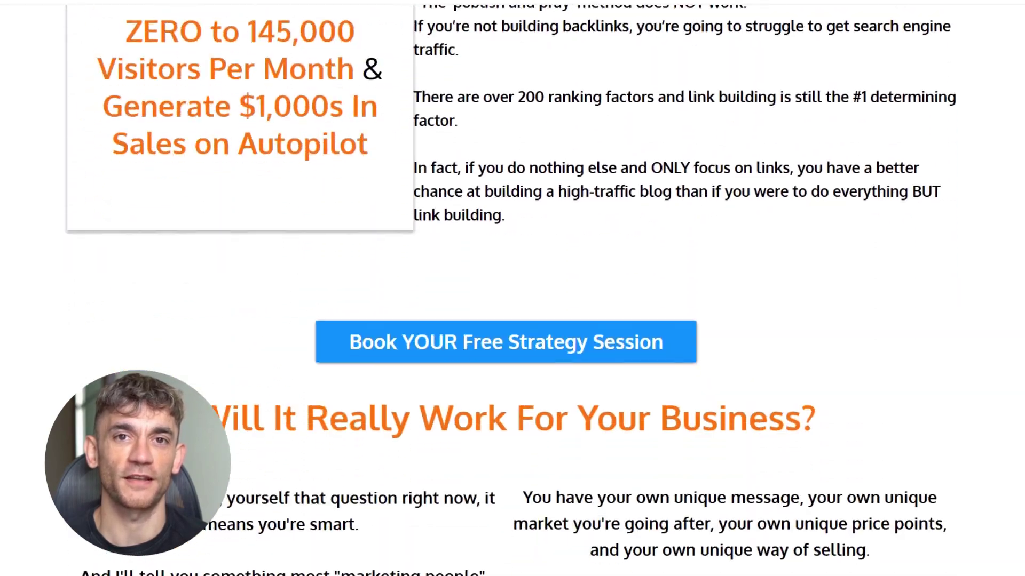
{"action": "scroll", "coordinate": [512, 288], "scroll_direction": "down", "scroll_amount": 3}
{"action": "scroll", "coordinate": [512, 288], "scroll_direction": "down", "scroll_amount": 6}
{"action": "scroll", "coordinate": [512, 288], "scroll_direction": "down", "scroll_amount": 5}
{"action": "scroll", "coordinate": [513, 288], "scroll_direction": "down", "scroll_amount": 6}
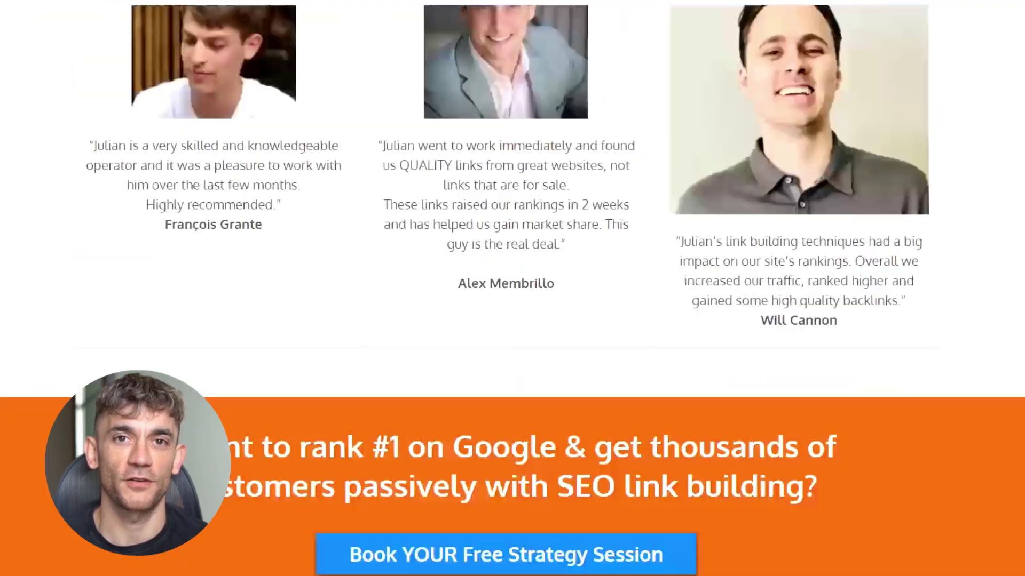